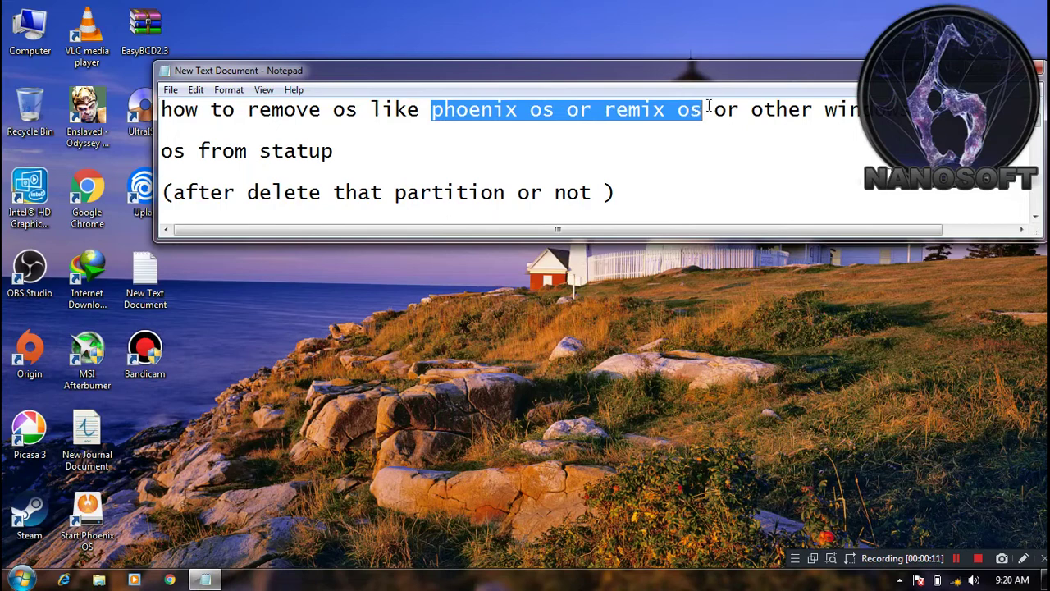
Read the Notepad notes on removing Phoenix OS, Remix OS or another OS from startup, with or without its partition deleted.
left_click(683, 109)
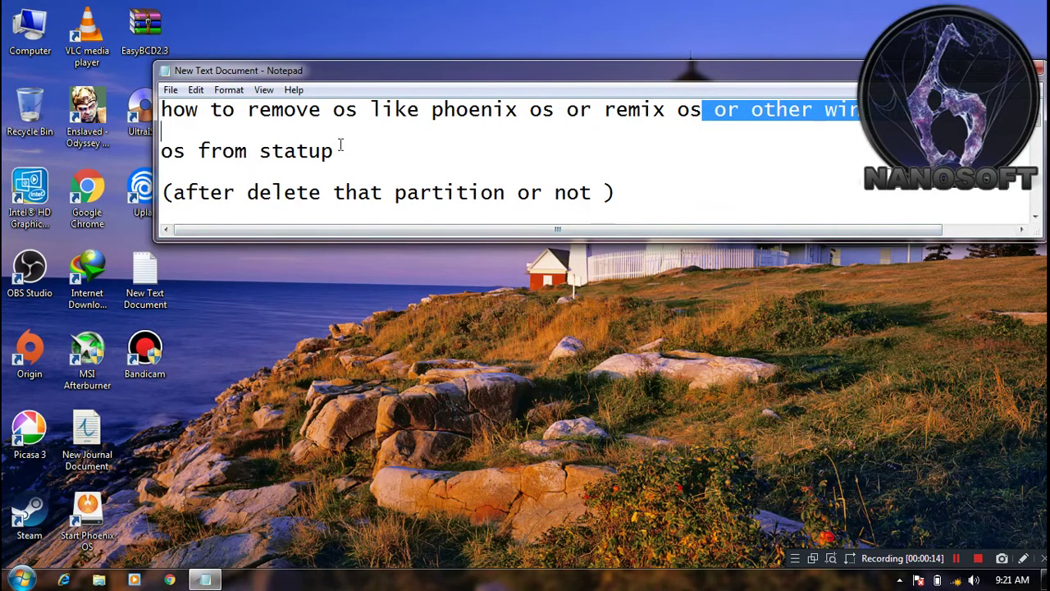
left_click_drag(335, 152, 156, 149)
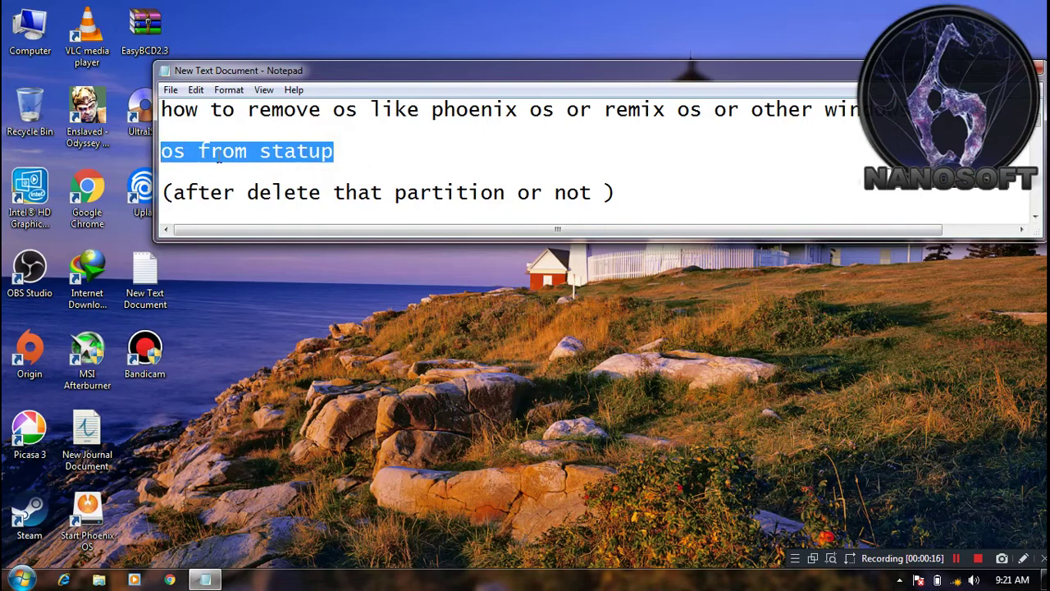
left_click(262, 151)
double_click(340, 150)
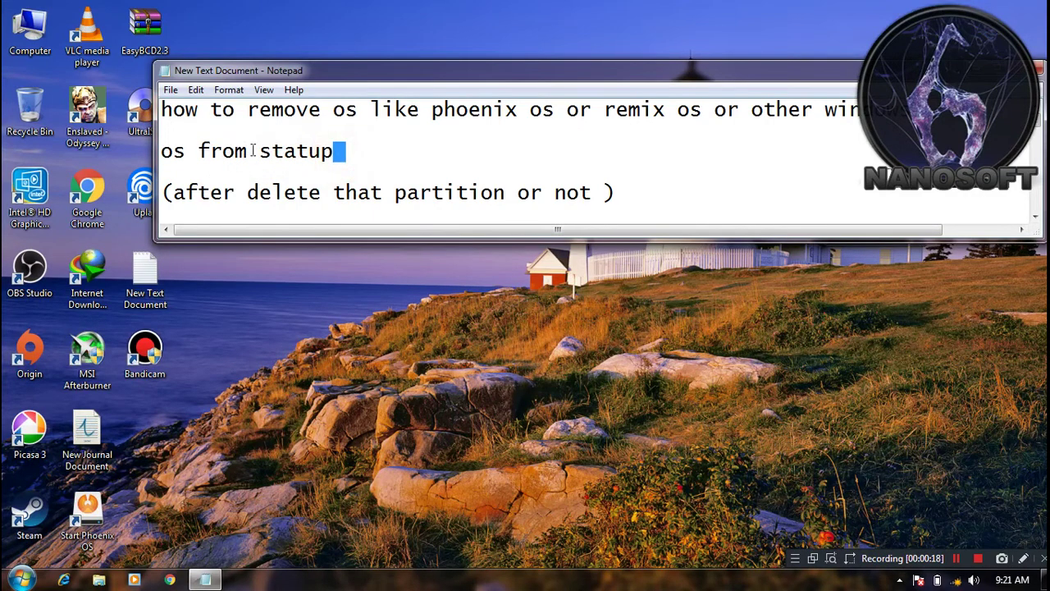
left_click_drag(201, 150, 334, 150)
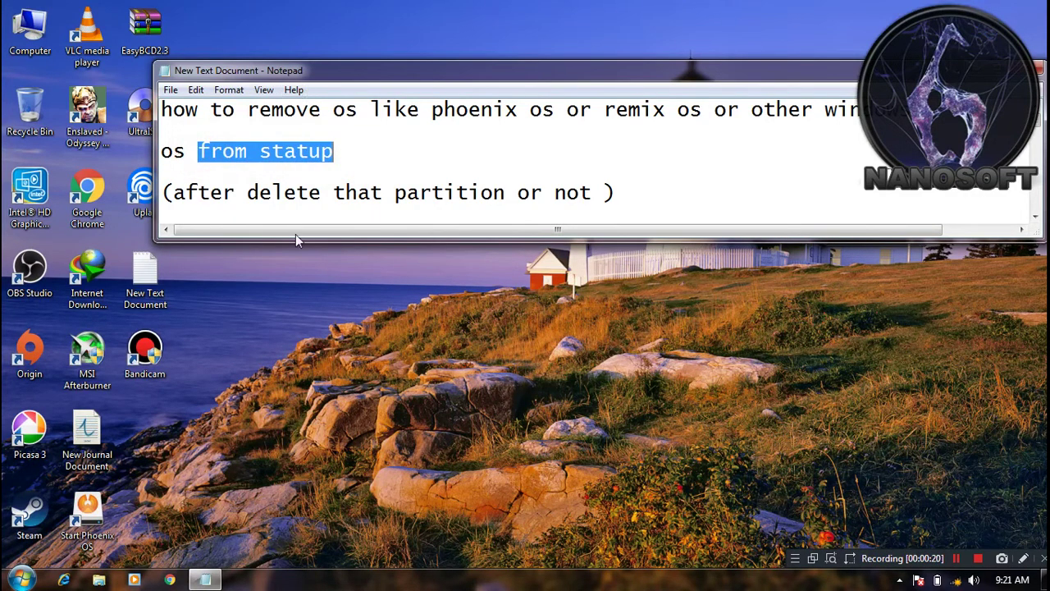
left_click_drag(174, 192, 270, 192)
scroll(279, 192, "down", 2)
left_click(300, 192)
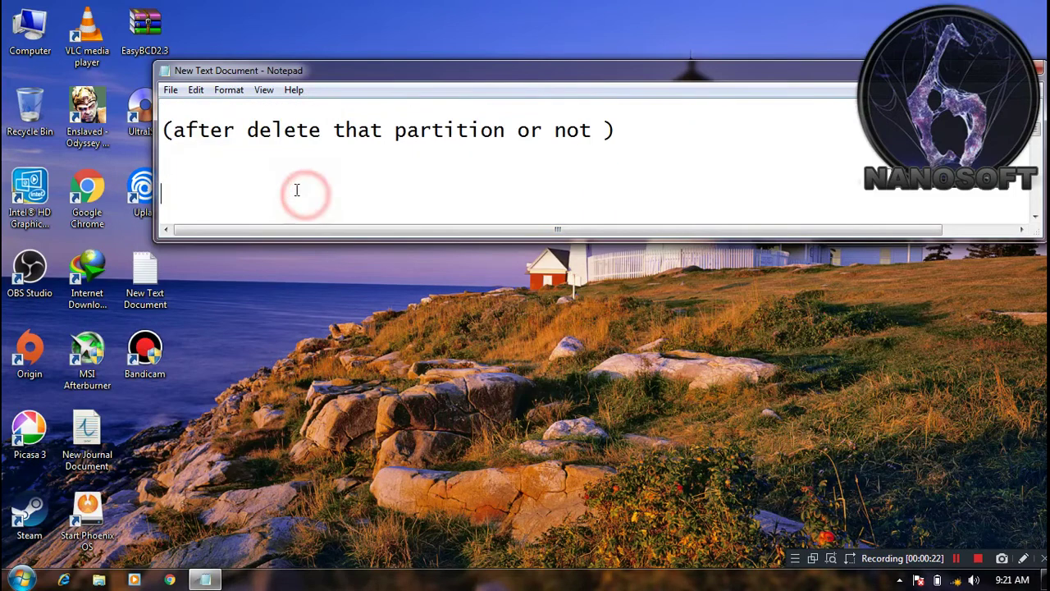
left_click_drag(174, 131, 507, 130)
left_click_drag(587, 130, 519, 129)
left_click(593, 178)
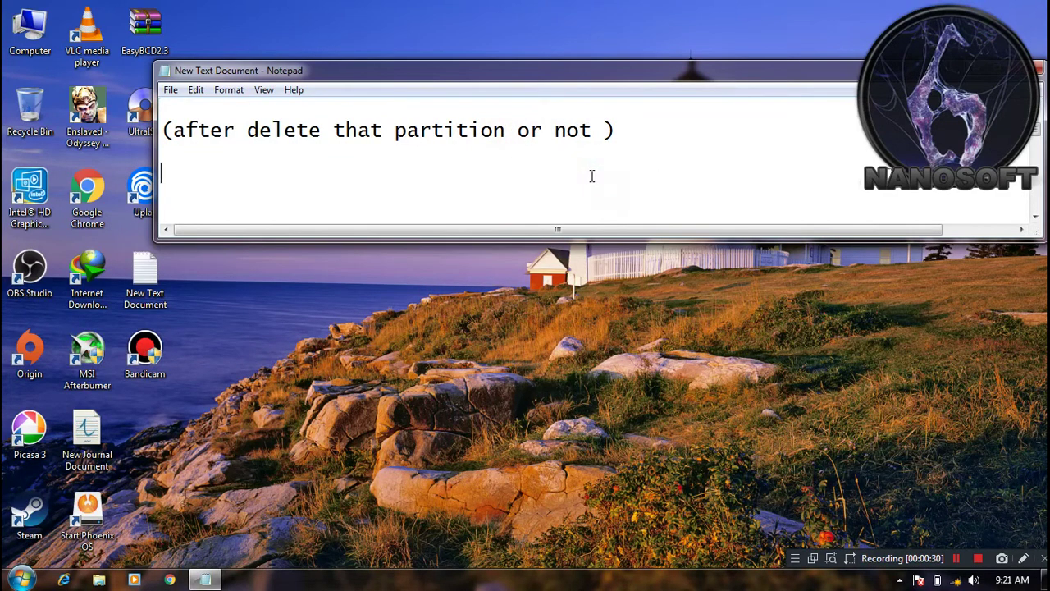
Read the remaining notes on the file download and locate the EasyBCD2.3 archive on the desktop.
scroll(563, 162, "down", 2)
scroll(556, 156, "up", 1)
left_click_drag(162, 171, 689, 171)
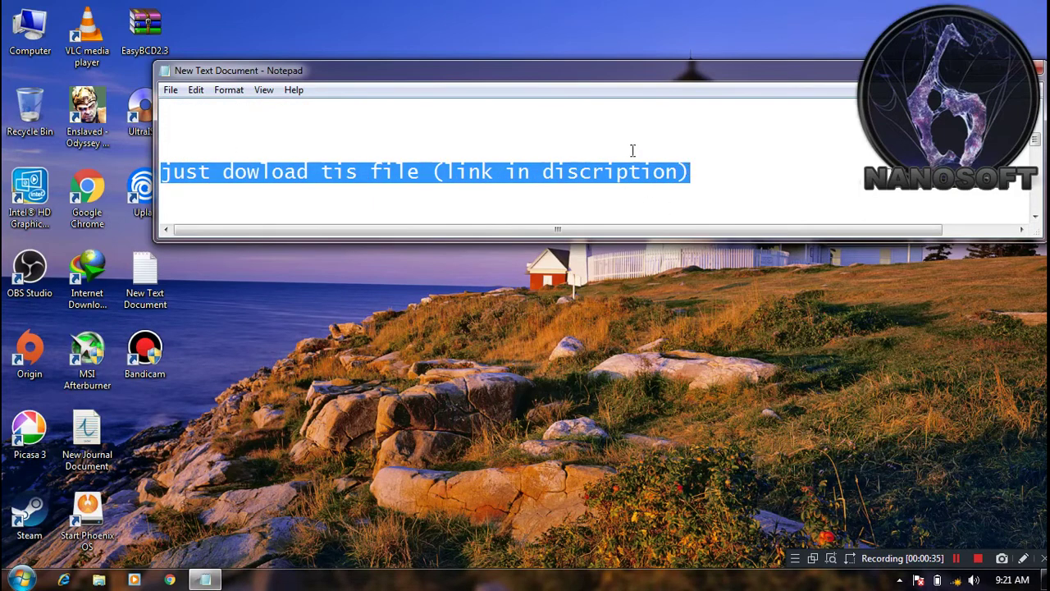
key("super+d")
left_click_drag(157, 32, 209, 49)
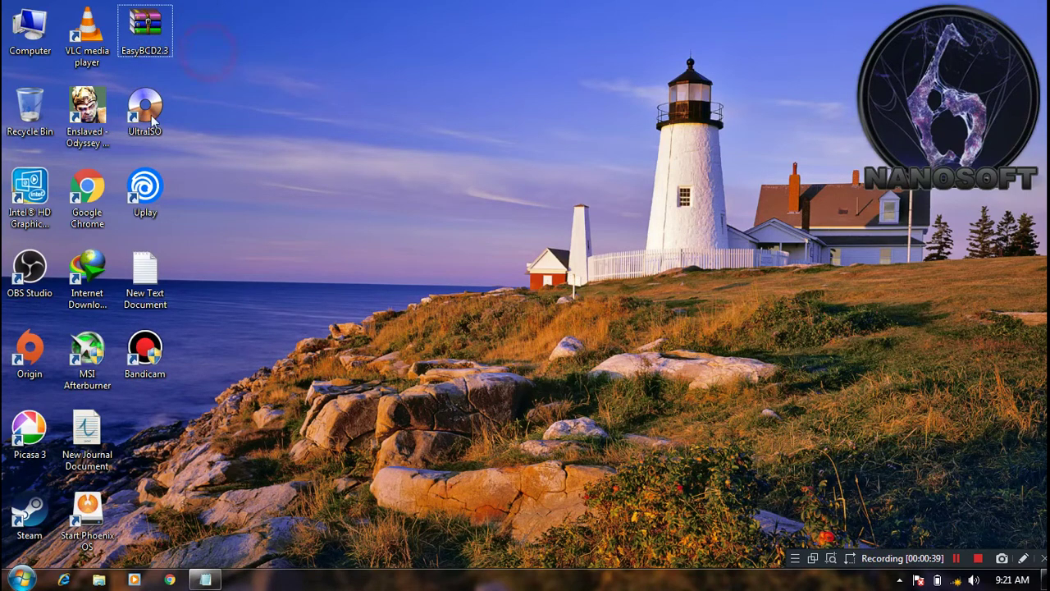
left_click(205, 579)
scroll(401, 172, "down", 1)
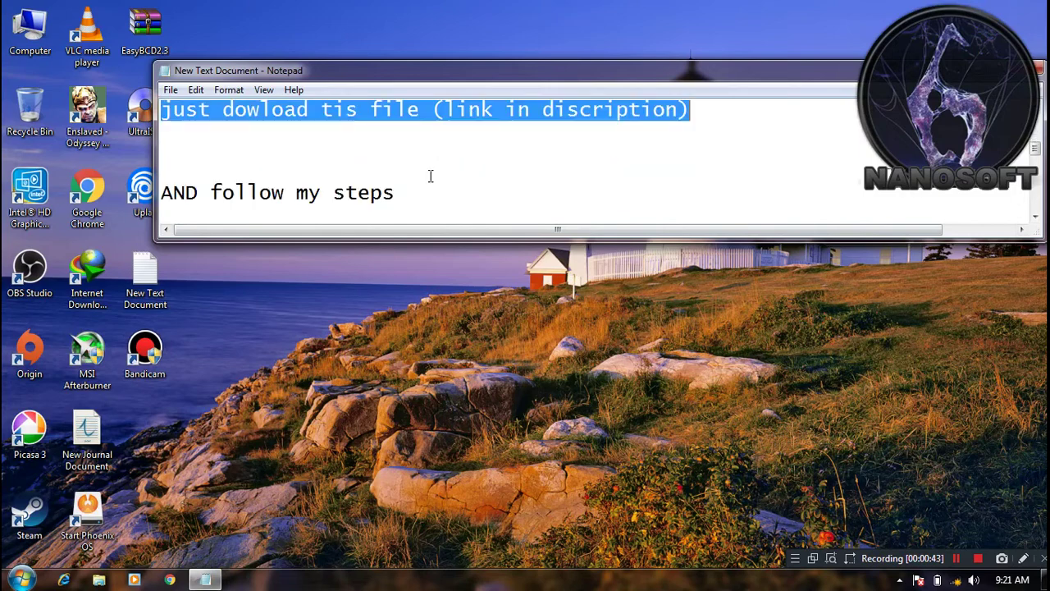
left_click_drag(410, 197, 163, 185)
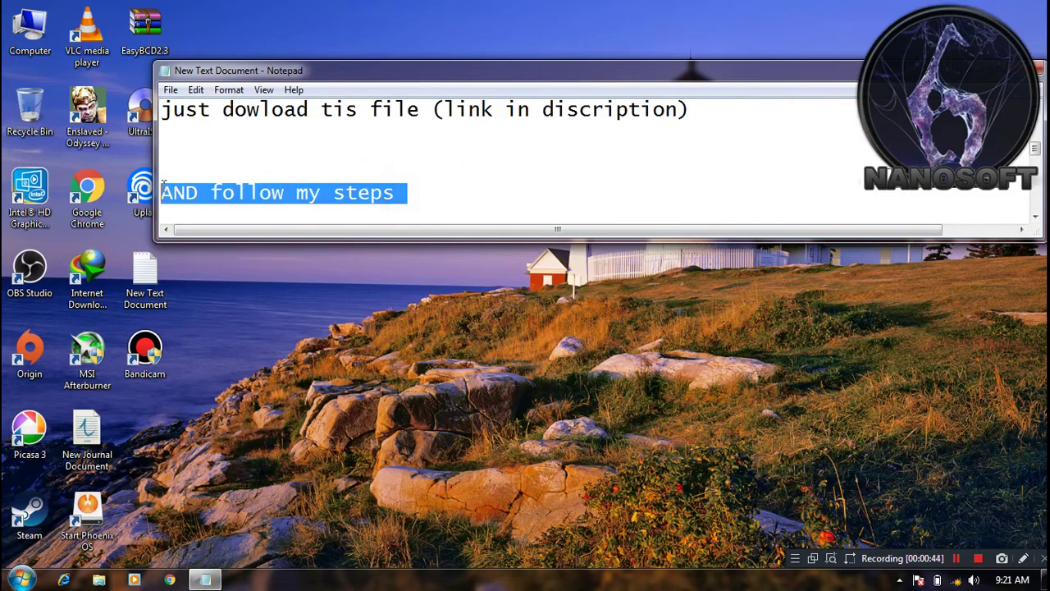
Minimize the notes and extract the EasyBCD2.3 archive to a folder on the desktop.
left_click(994, 69)
right_click(146, 27)
left_click(224, 69)
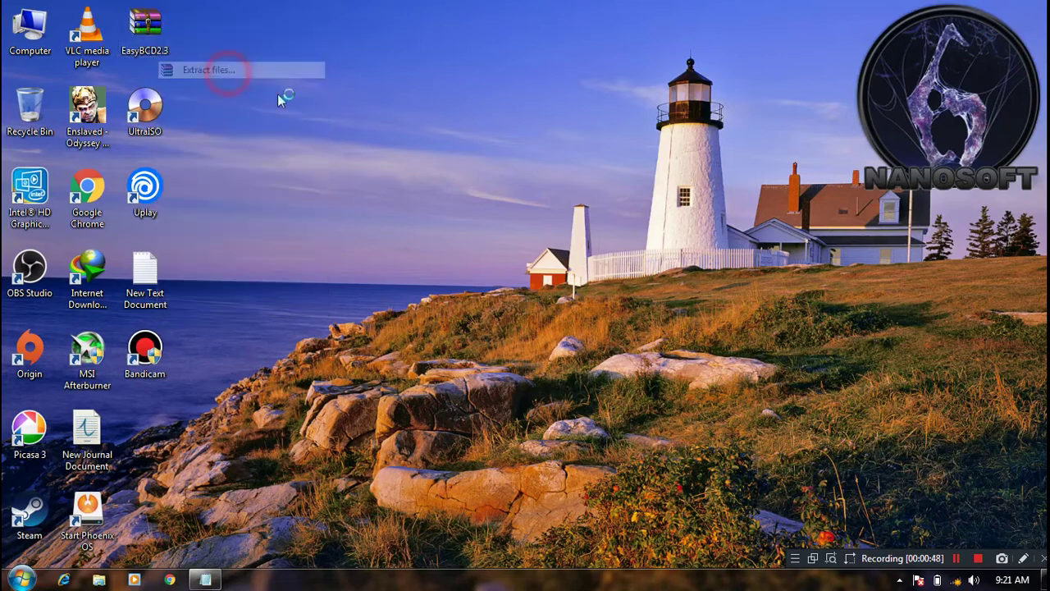
left_click(577, 447)
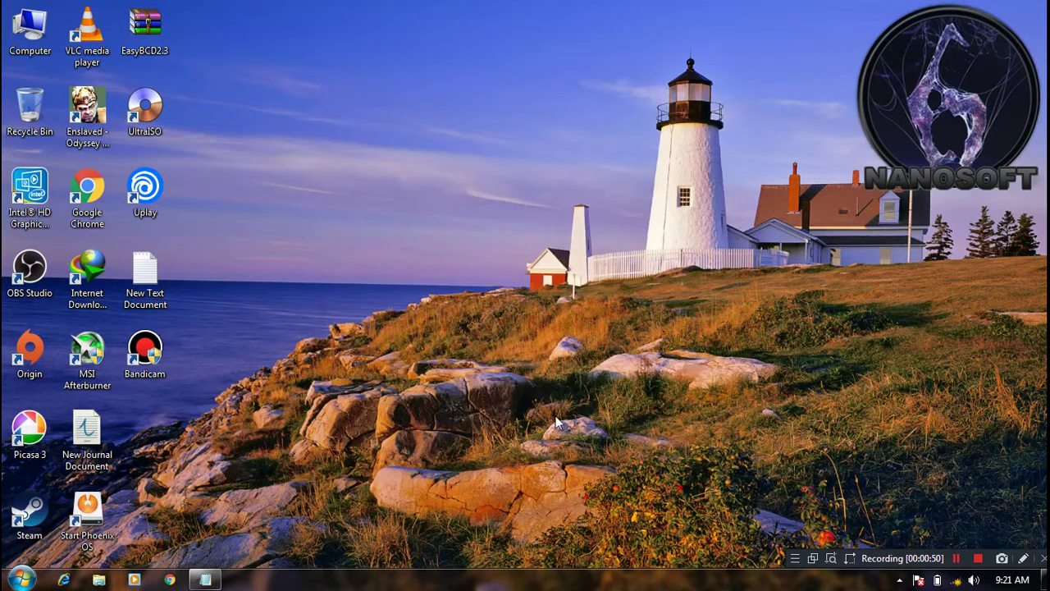
Run the EasyBCD2.3 installer from the extracted folder and complete the setup wizard with its default options.
double_click(144, 430)
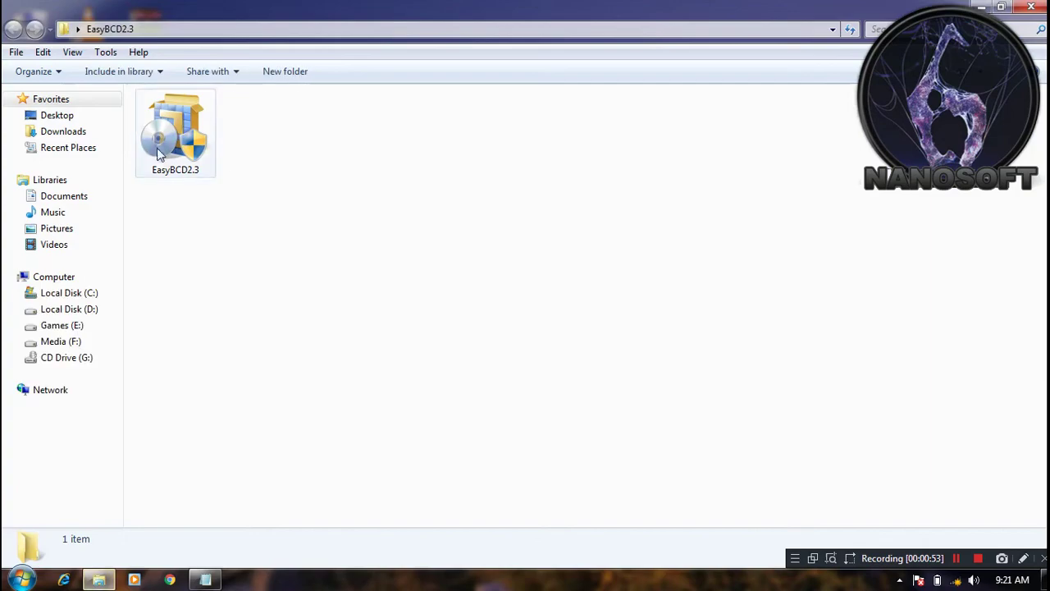
left_click(167, 164)
key("Return")
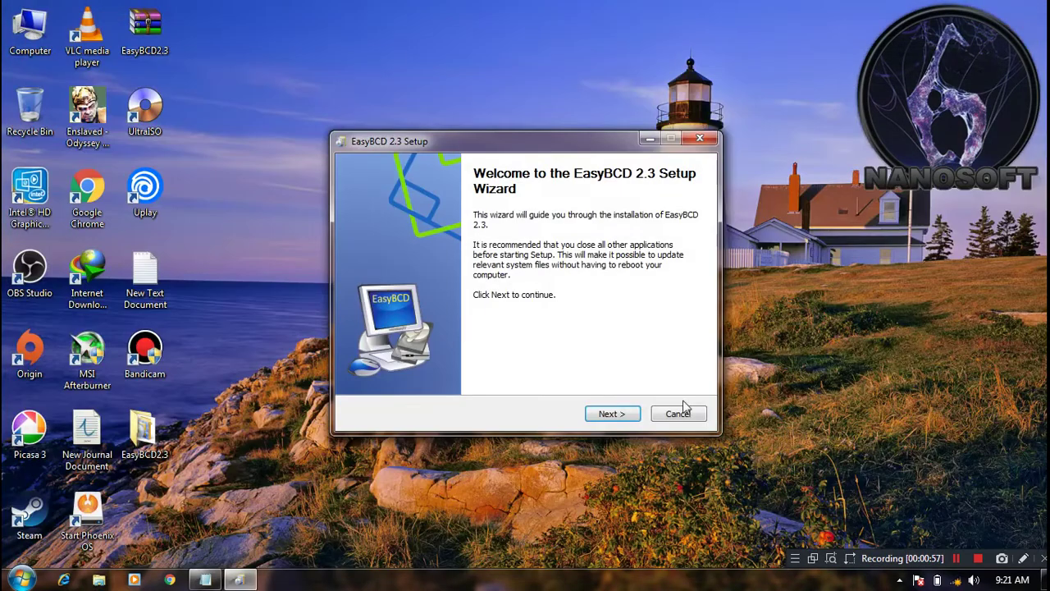
left_click(621, 413)
left_click(618, 415)
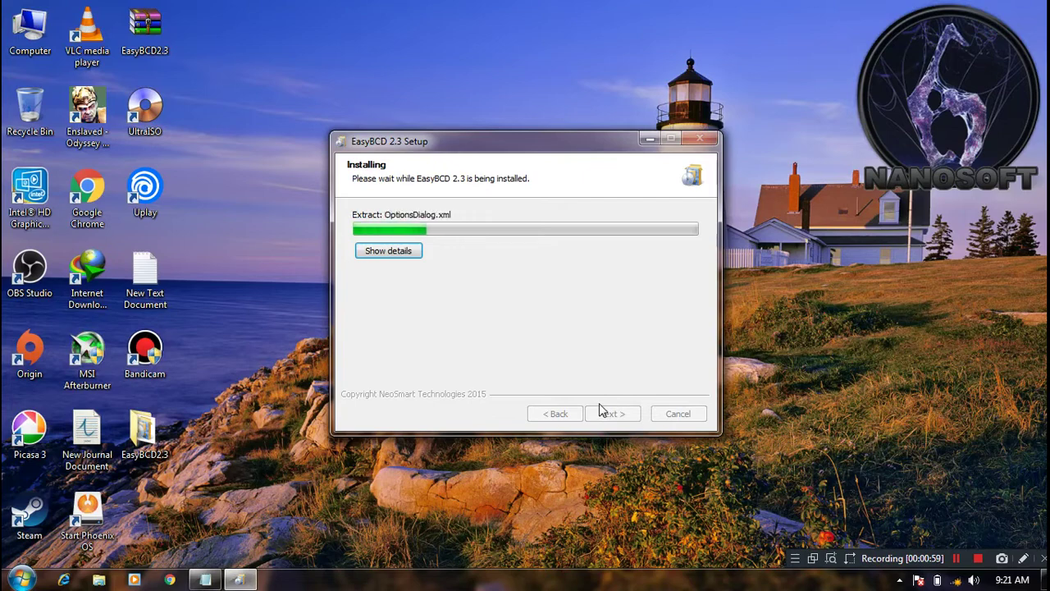
left_click(608, 414)
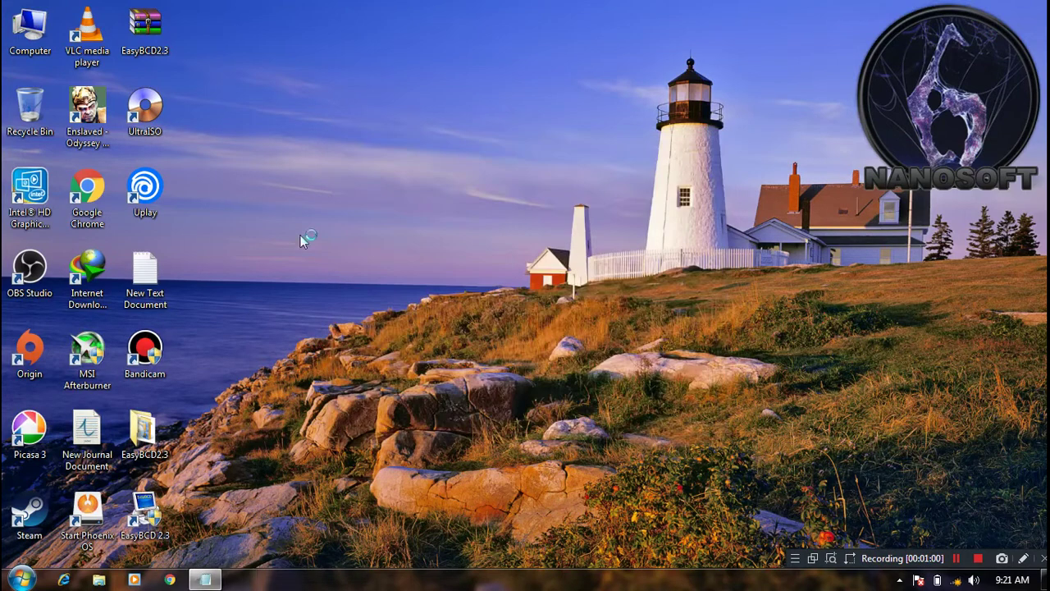
Refresh the desktop, then launch EasyBCD 2.3 and show its boot menu entries for editing.
right_click(490, 196)
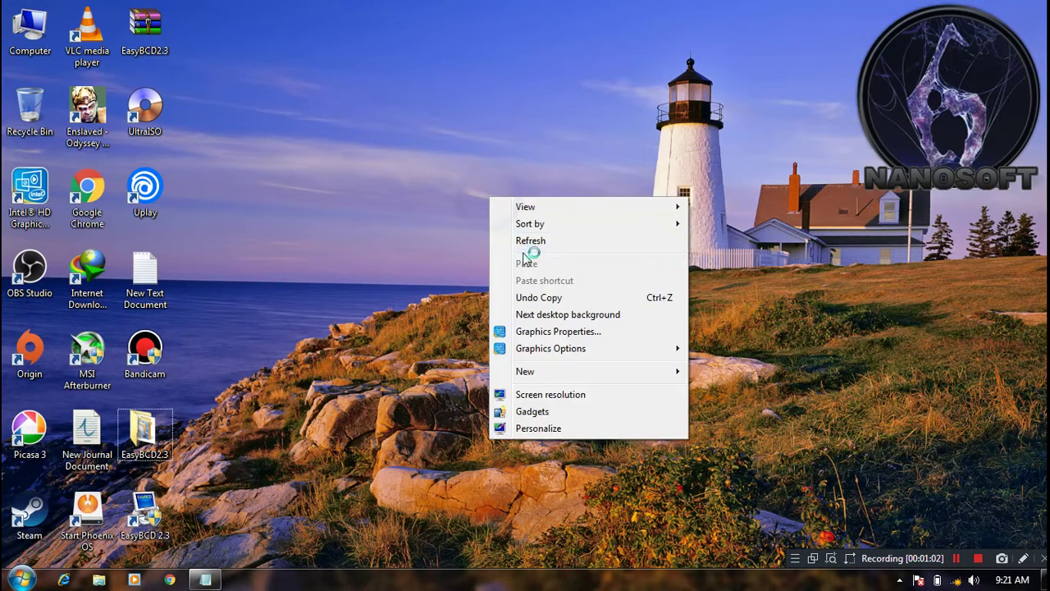
left_click(545, 240)
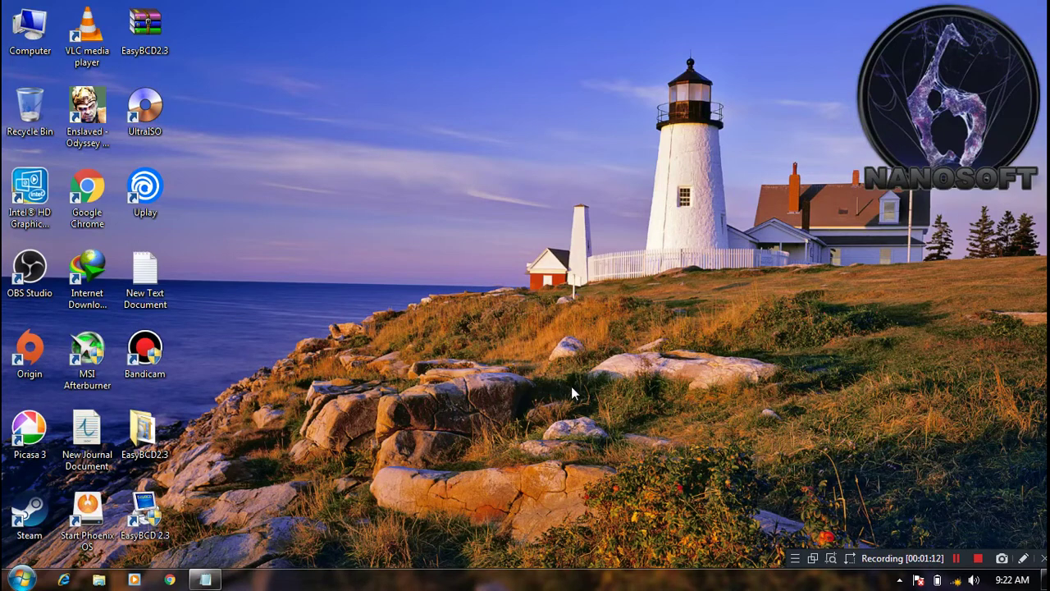
double_click(148, 512)
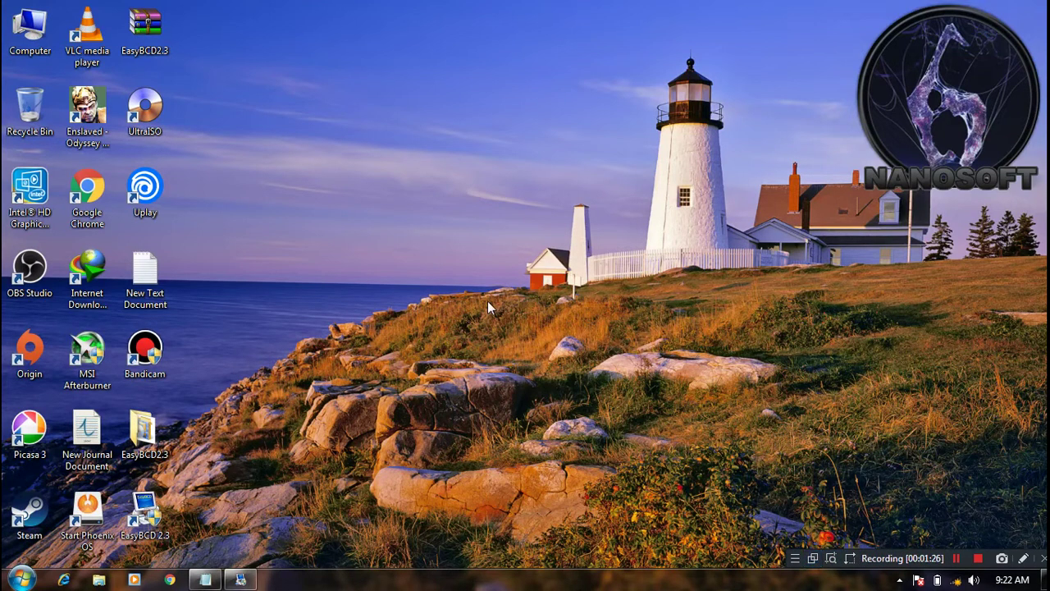
left_click(242, 579)
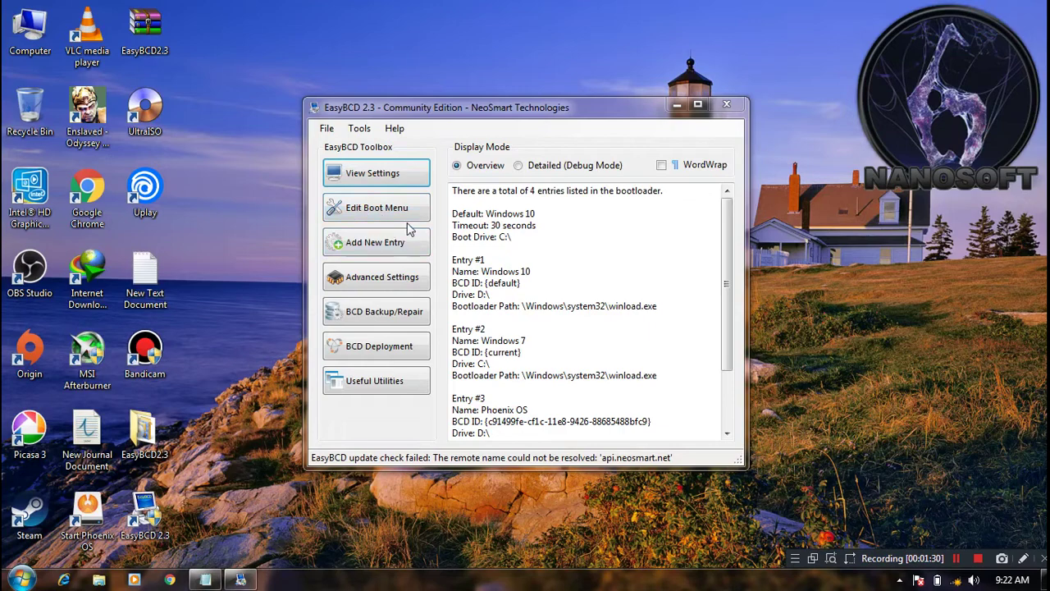
left_click(376, 215)
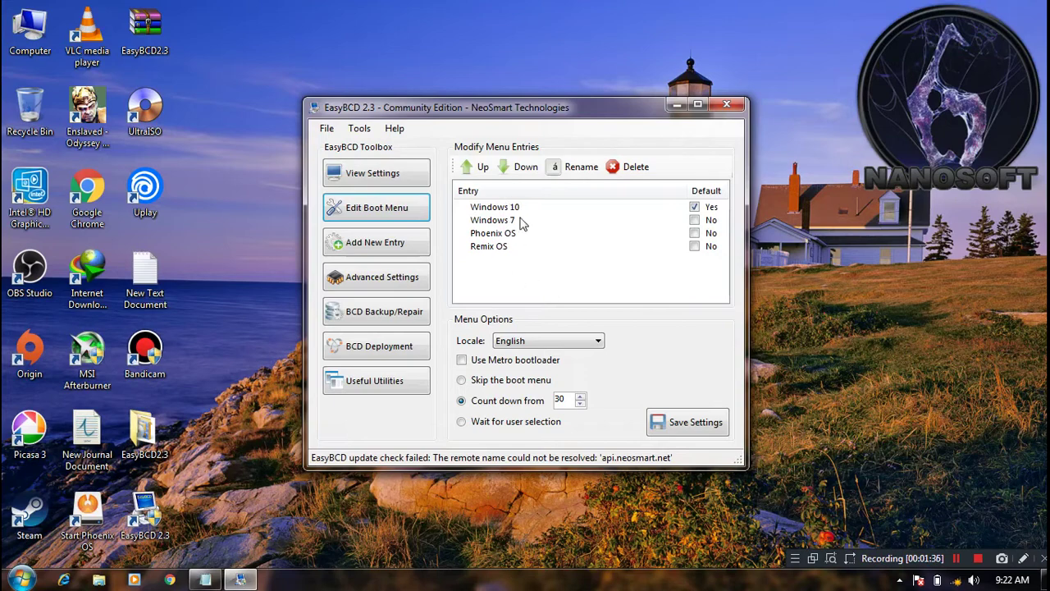
Switch to the Notepad notes and add the line "you cant all options in msconfig boot edit(see)" below "AND follow my steps".
left_click(205, 579)
left_click(438, 192)
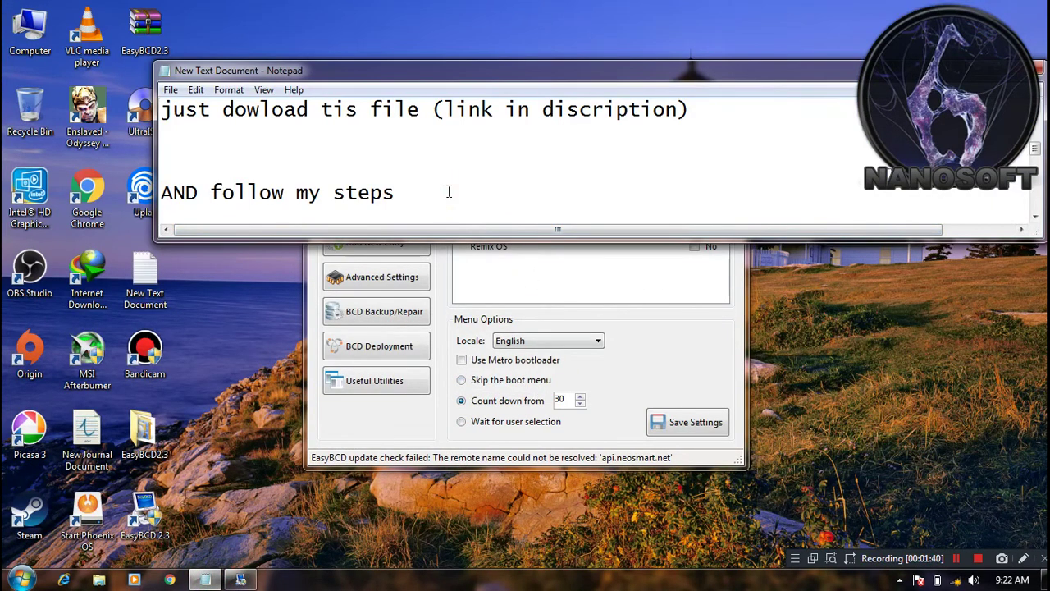
key("Return")
key("Return")
type("yo")
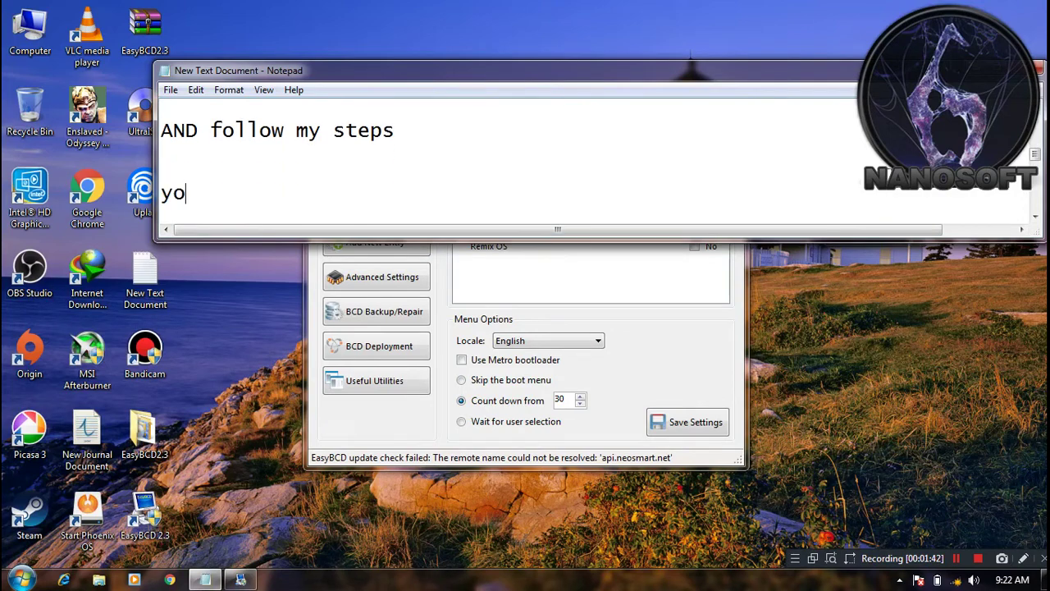
type("u cant all")
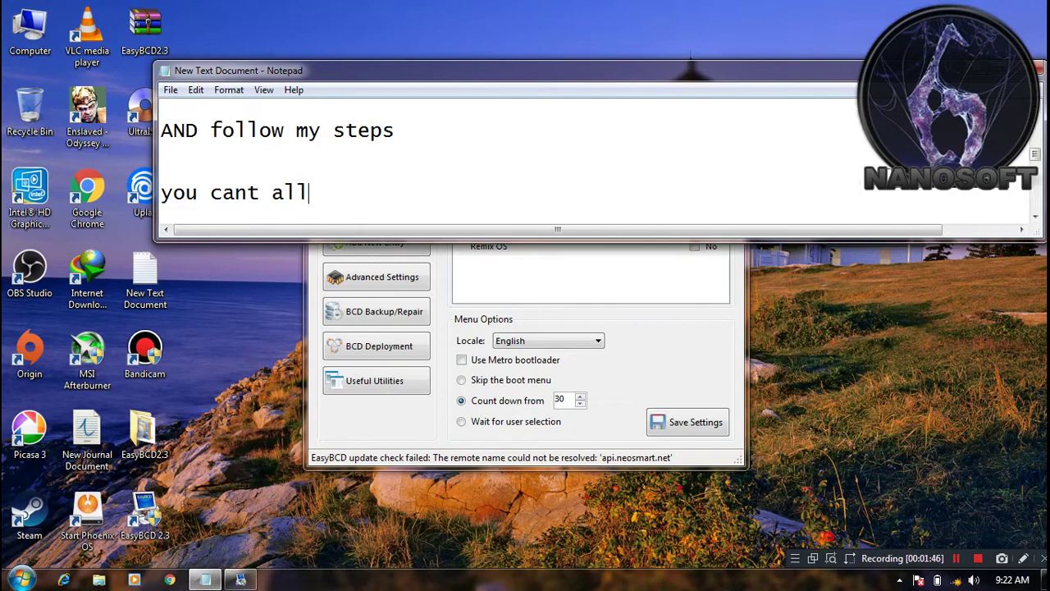
type(" optio")
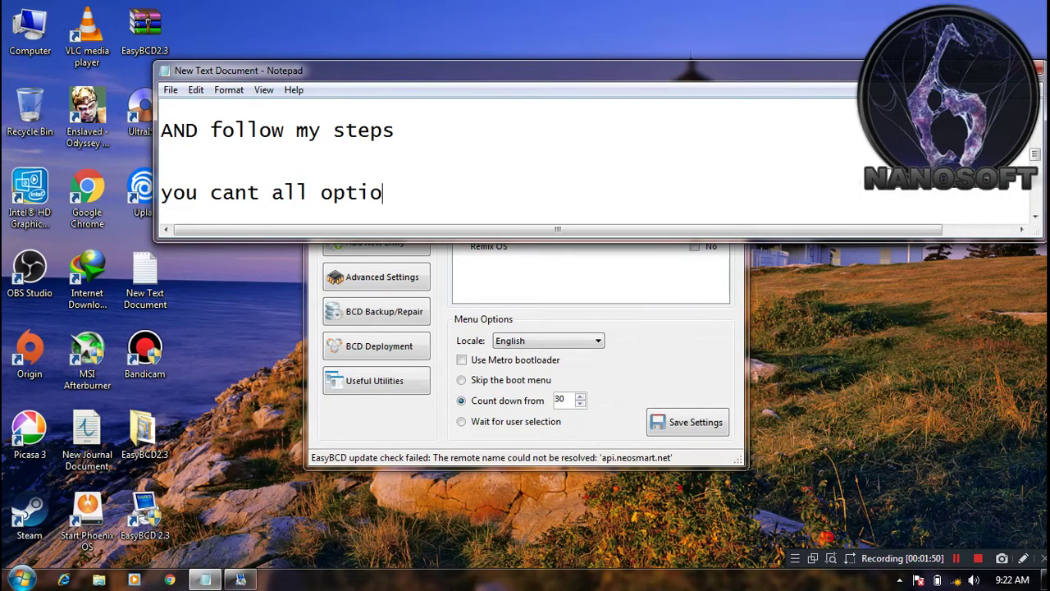
type("ns in m")
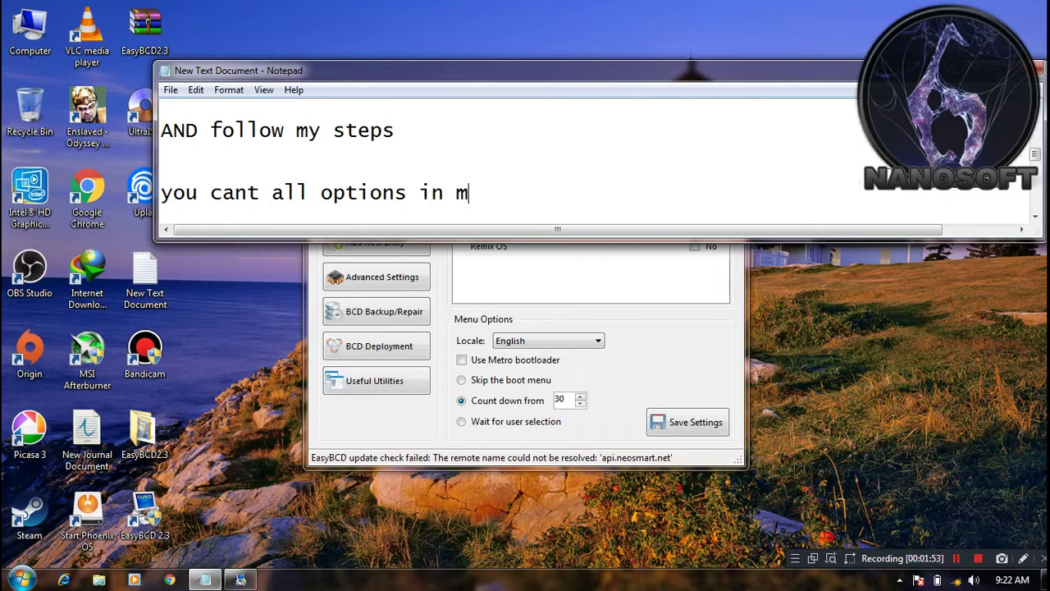
type("sconfig boot")
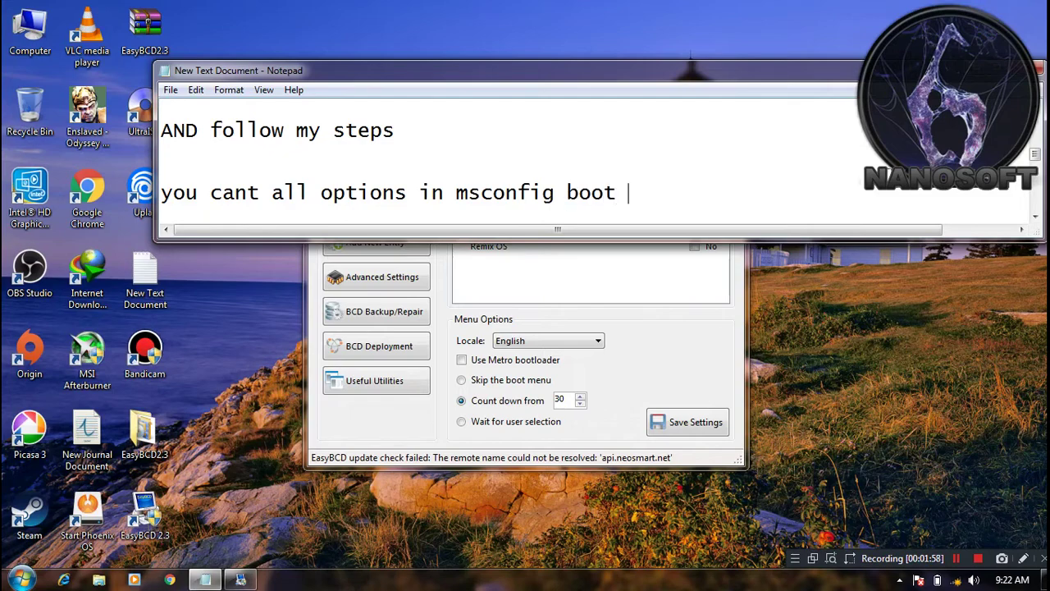
type(" edit(see)")
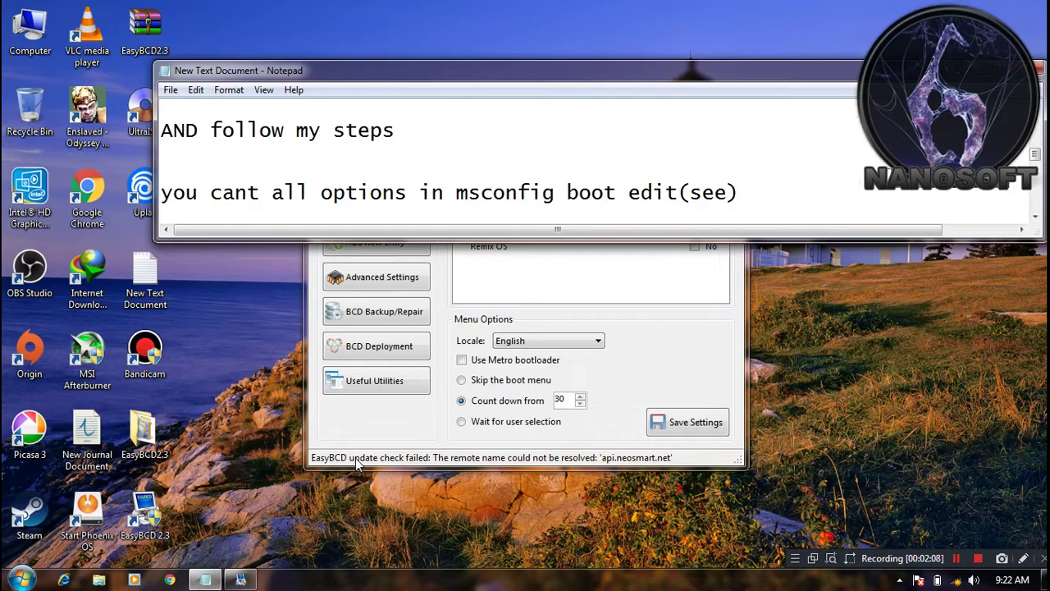
Run msconfig, show its list of boot entries and arrange its window side by side with EasyBCD.
key("super+r")
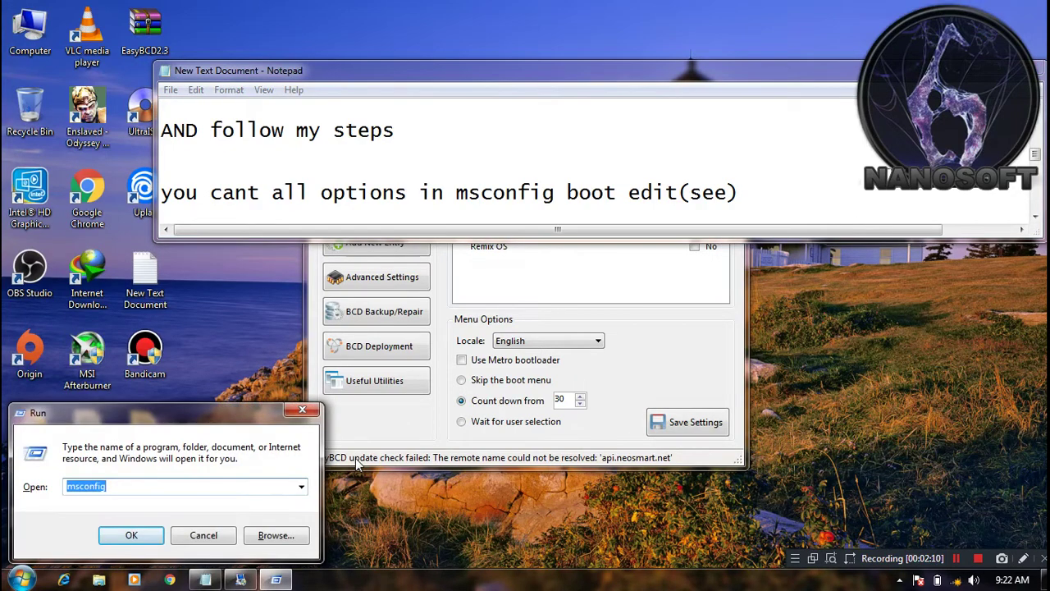
key("Return")
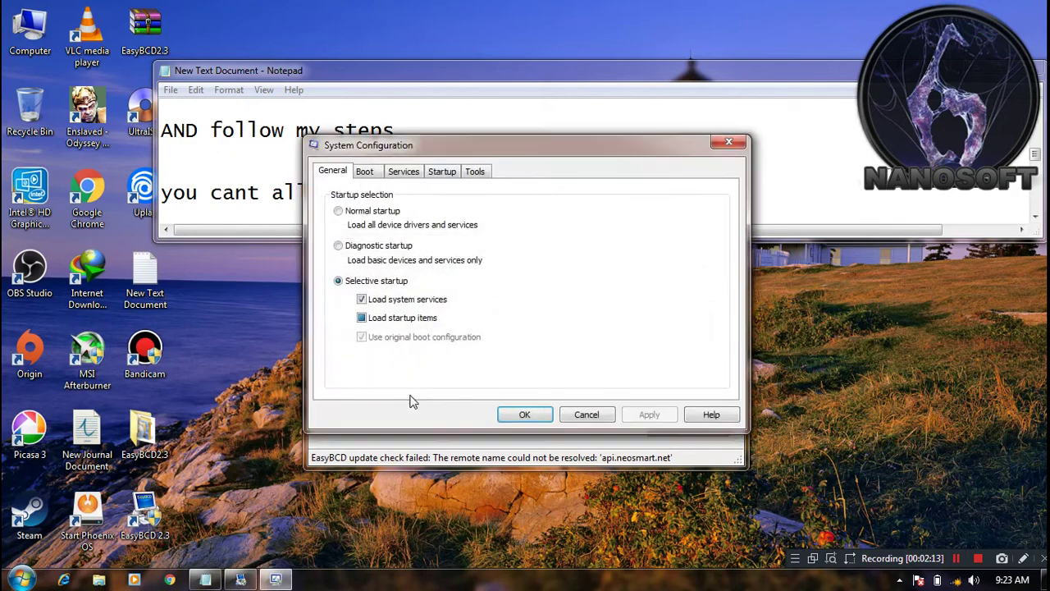
left_click(365, 170)
left_click_drag(471, 135, 222, 106)
left_click(659, 274)
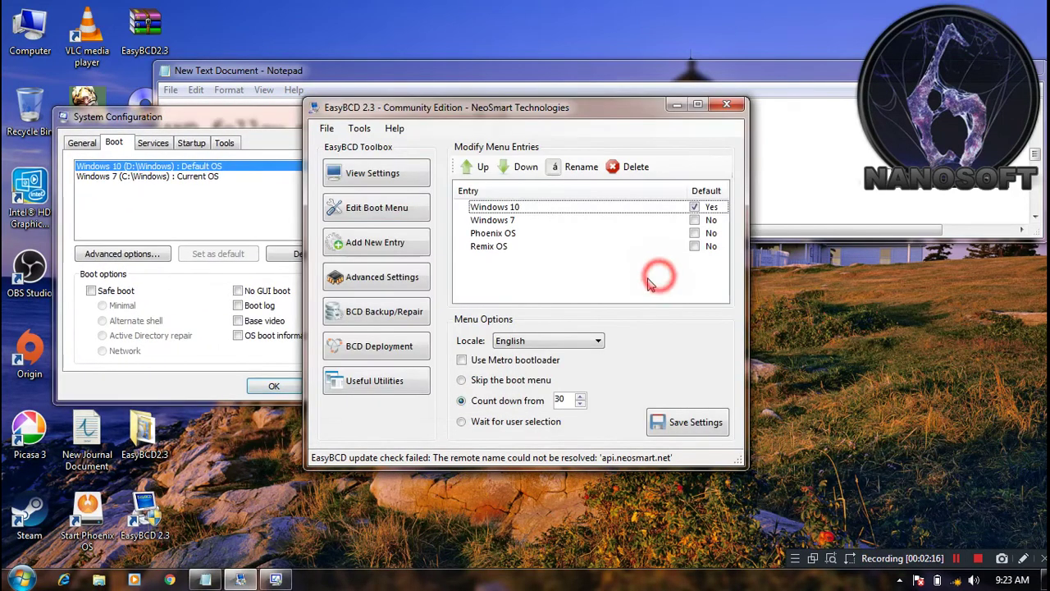
left_click_drag(474, 115, 692, 107)
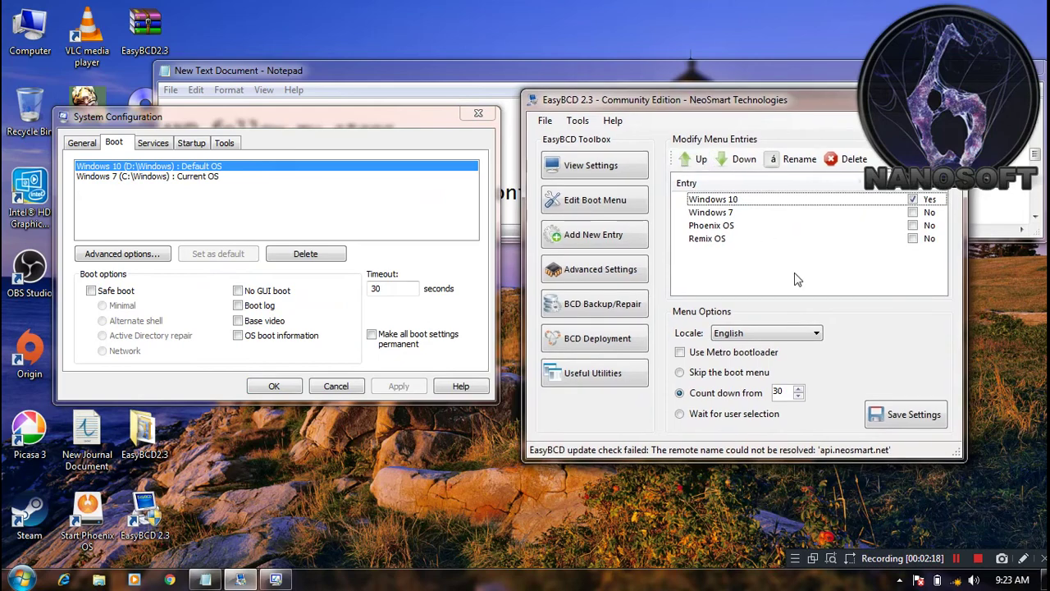
Compare the Windows 10 and Windows 7 boot entries in System Configuration with the EasyBCD entry list.
left_click(729, 212)
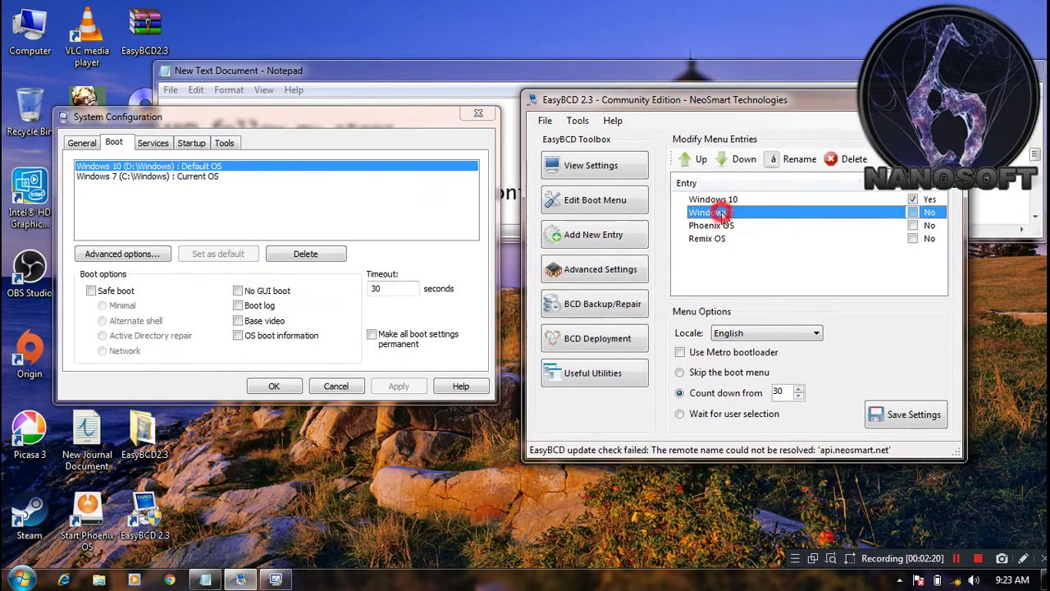
left_click(215, 177)
left_click(220, 167)
left_click(218, 177)
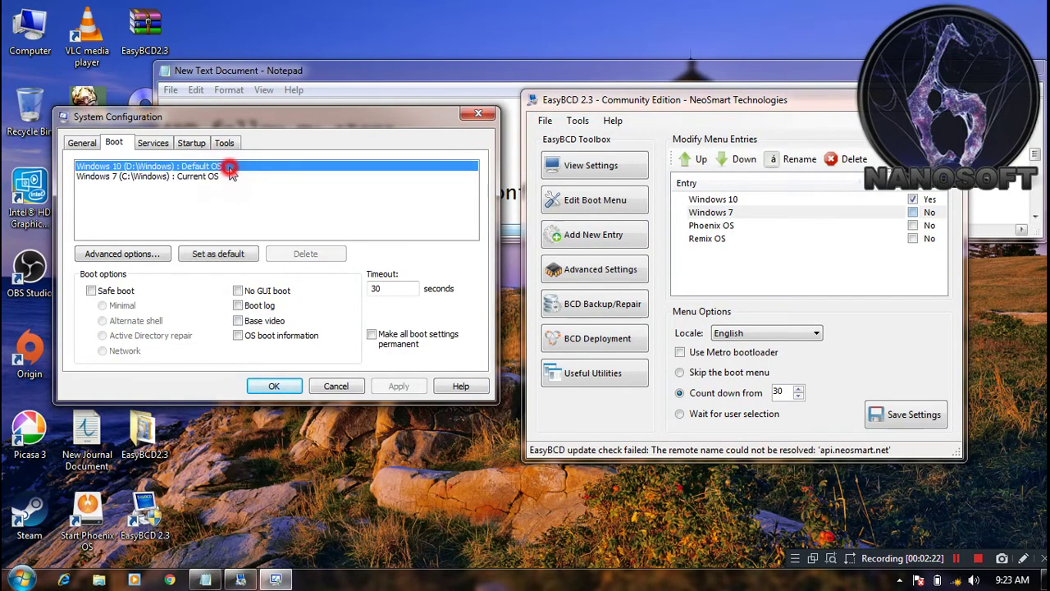
left_click(238, 166)
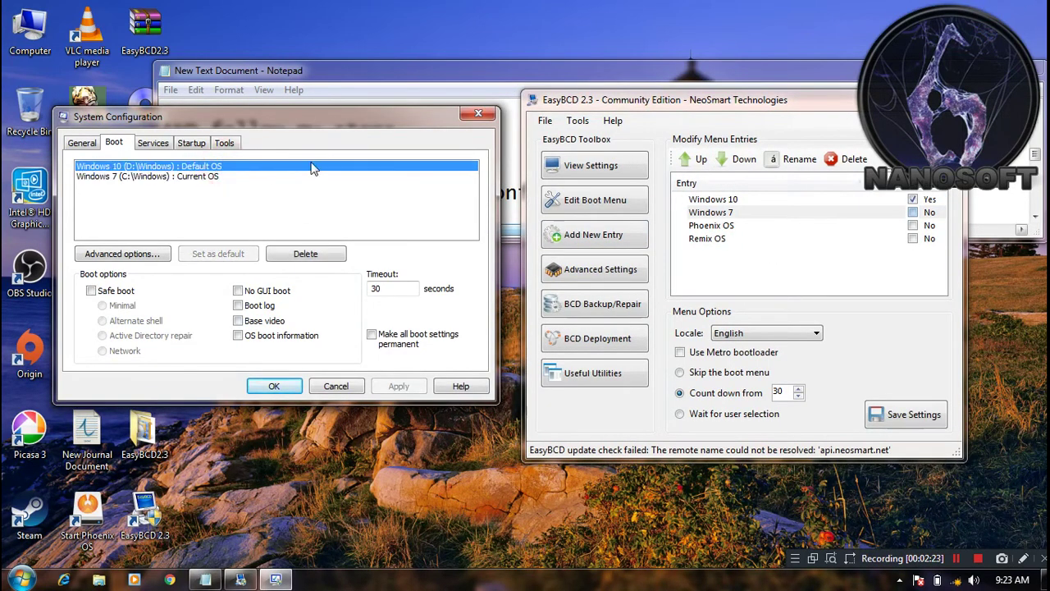
Select the Phoenix OS and then the Remix OS entry in EasyBCD, and close System Configuration.
left_click(746, 225)
left_click(725, 239)
left_click(478, 113)
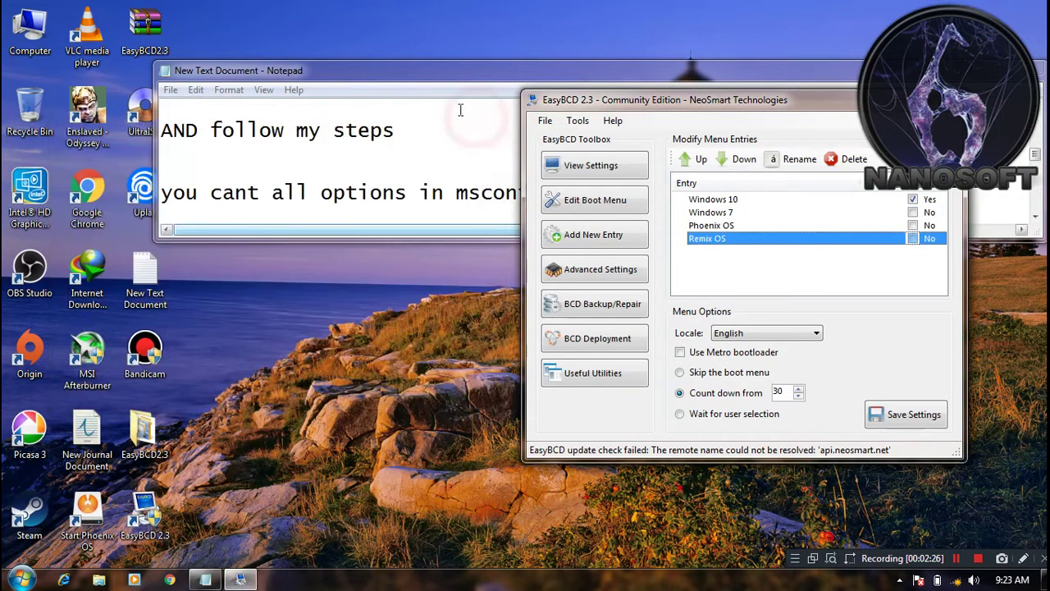
Switch to the Notepad notes and add the line "that msconfig only show main partition os`s" below the msconfig boot edit line.
left_click(461, 102)
left_click(746, 192)
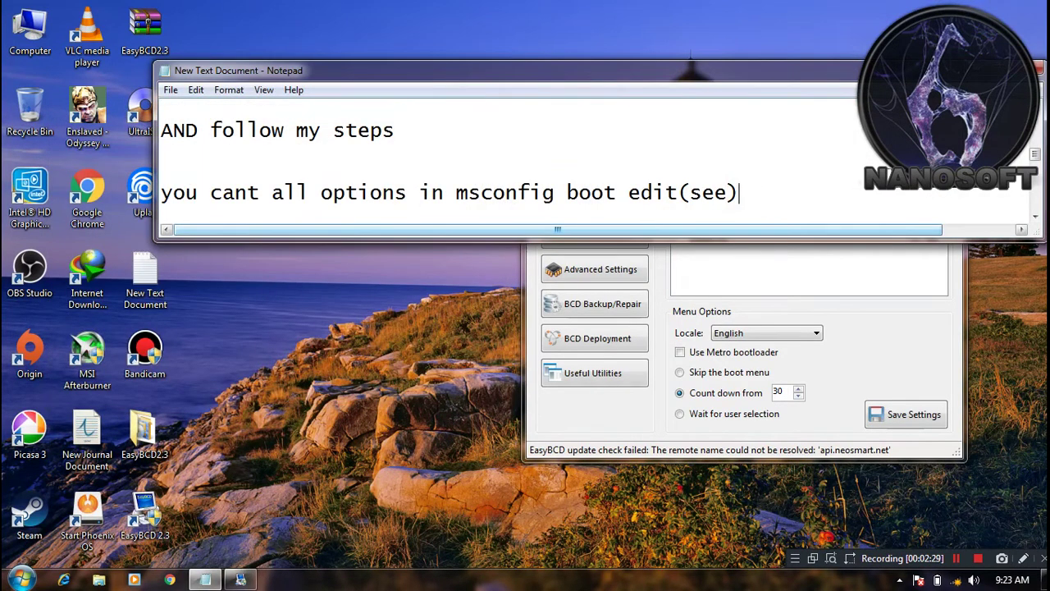
key("Return")
type("that")
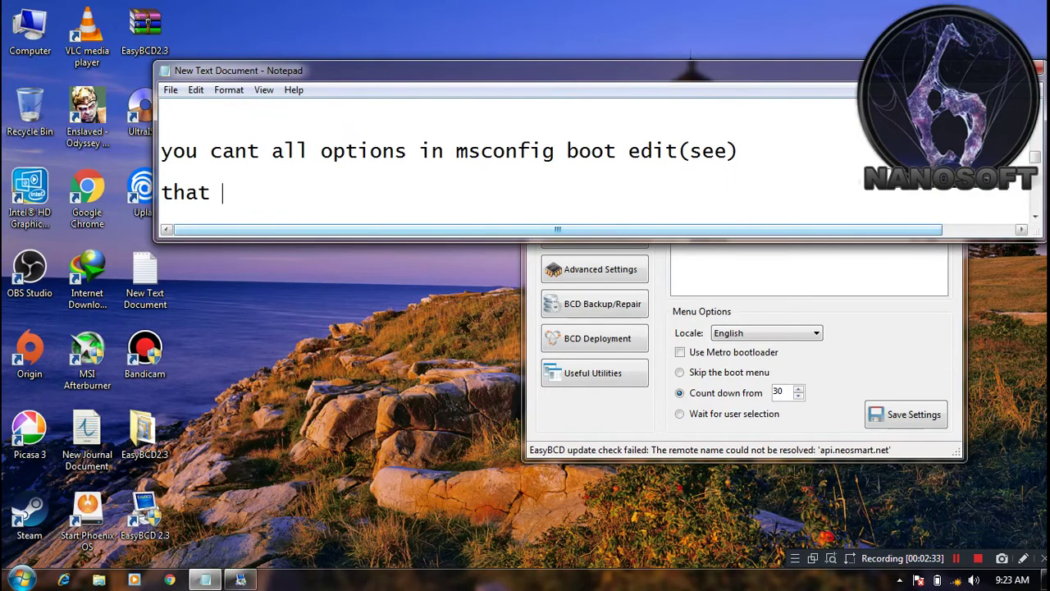
type(" msconfig ")
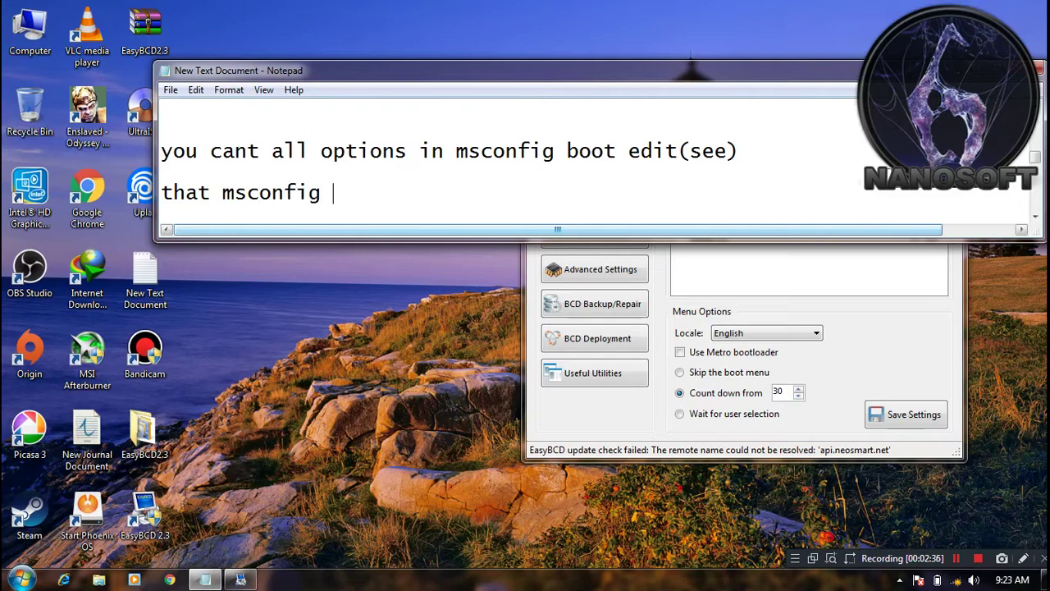
type("onl")
type("y s")
type("how ")
type("de")
key("BackSpace")
key("BackSpace")
type("main partion")
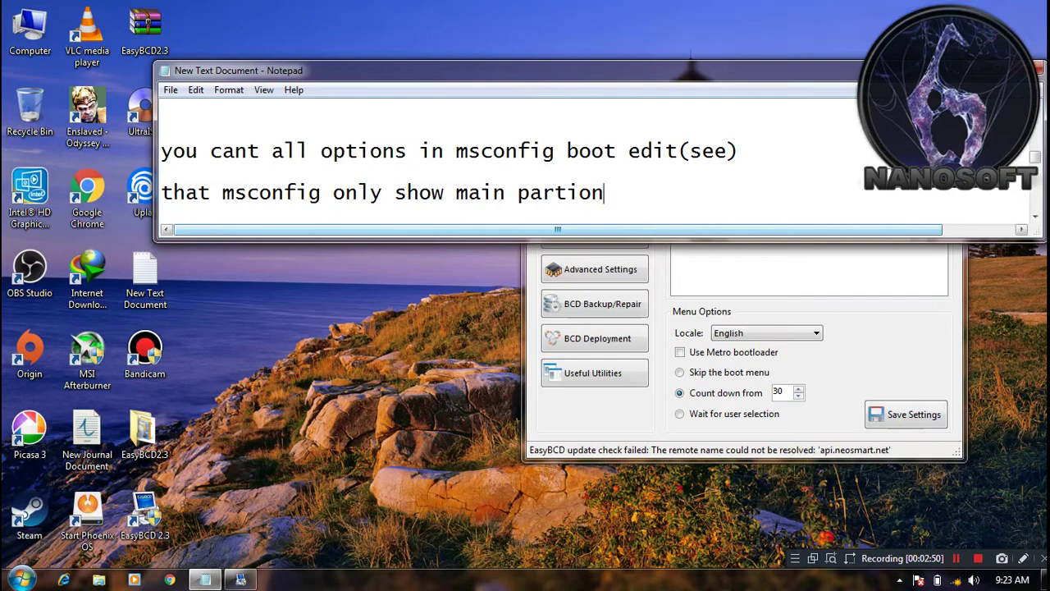
type(" it")
key("BackSpace")
left_click(641, 192)
type("os`s")
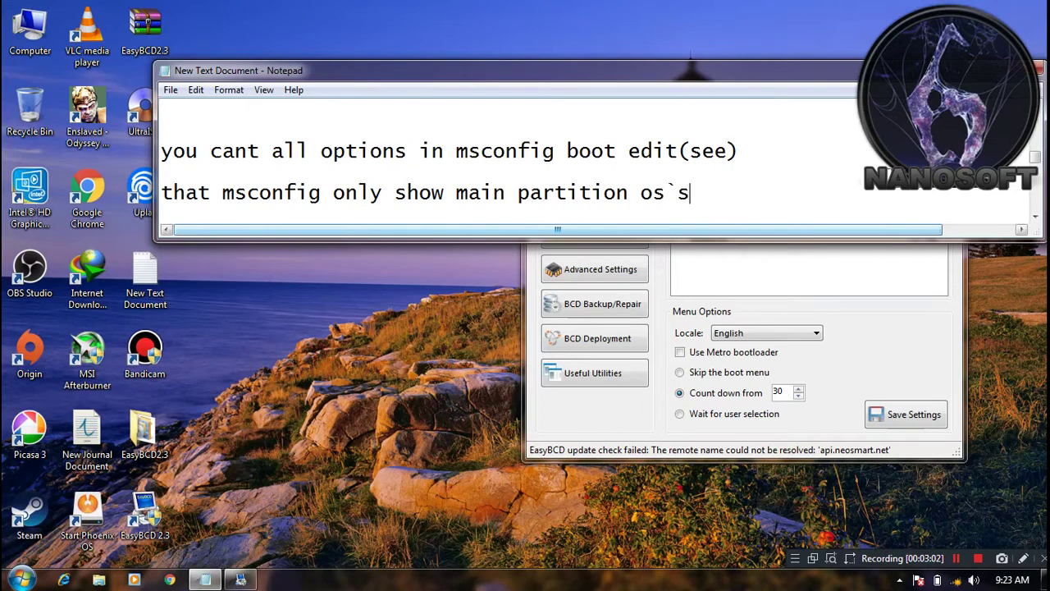
Leave blank space below the msconfig lines and add the line "no we cotinue" to the notes.
key("Return")
key("Return")
key("Return")
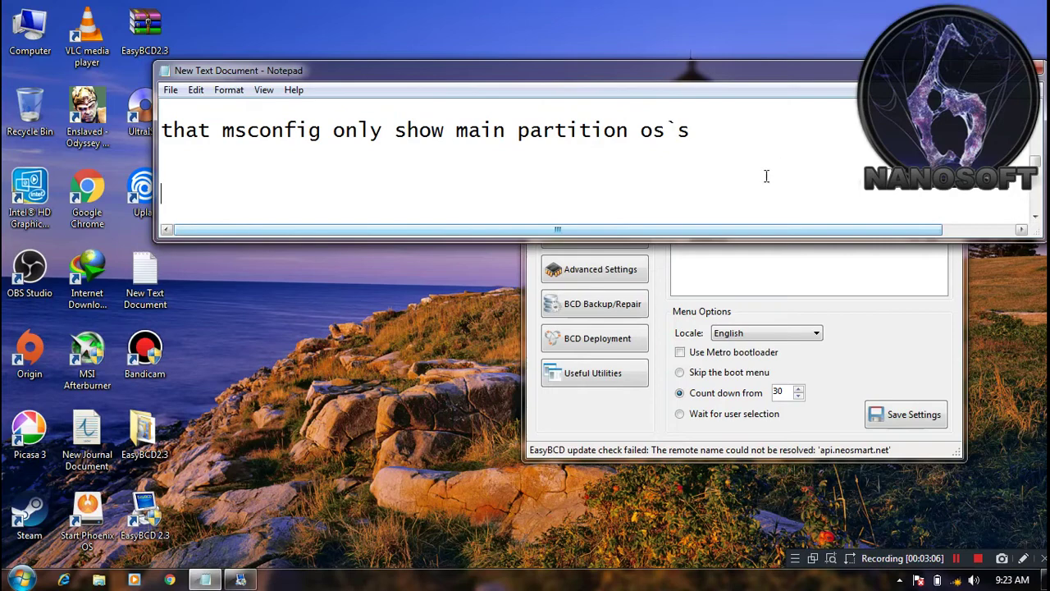
type("no we coti")
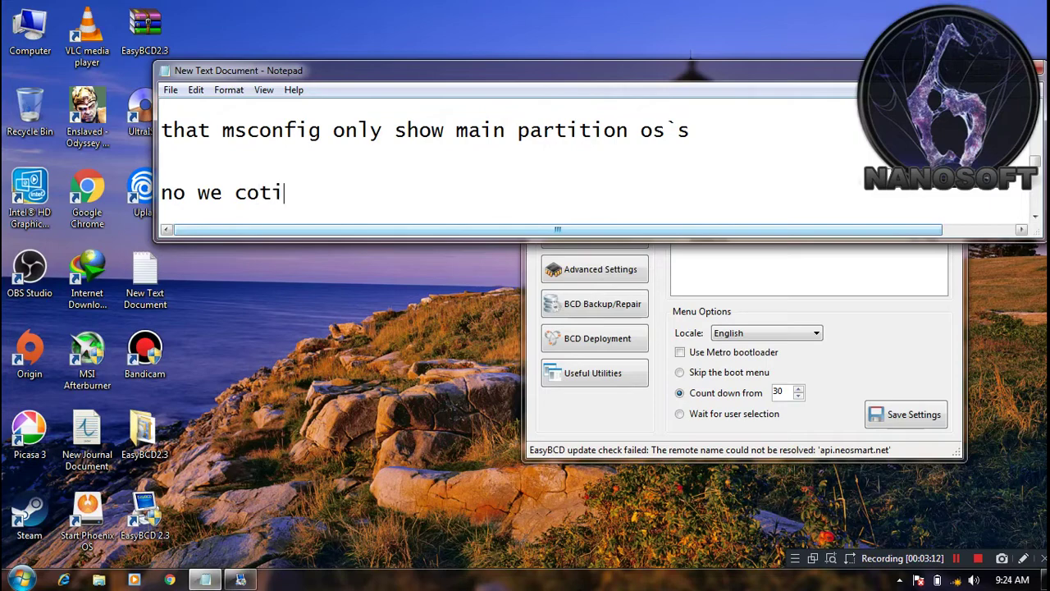
type("nue")
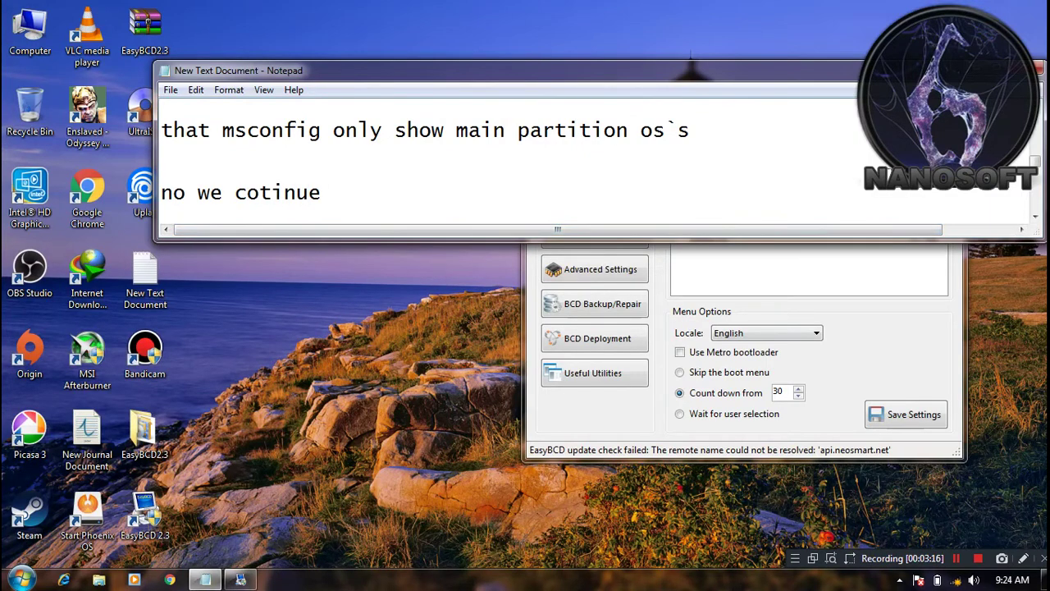
Minimize the notes and mark the Remix OS entry as the default boot entry in EasyBCD.
key("super+Down")
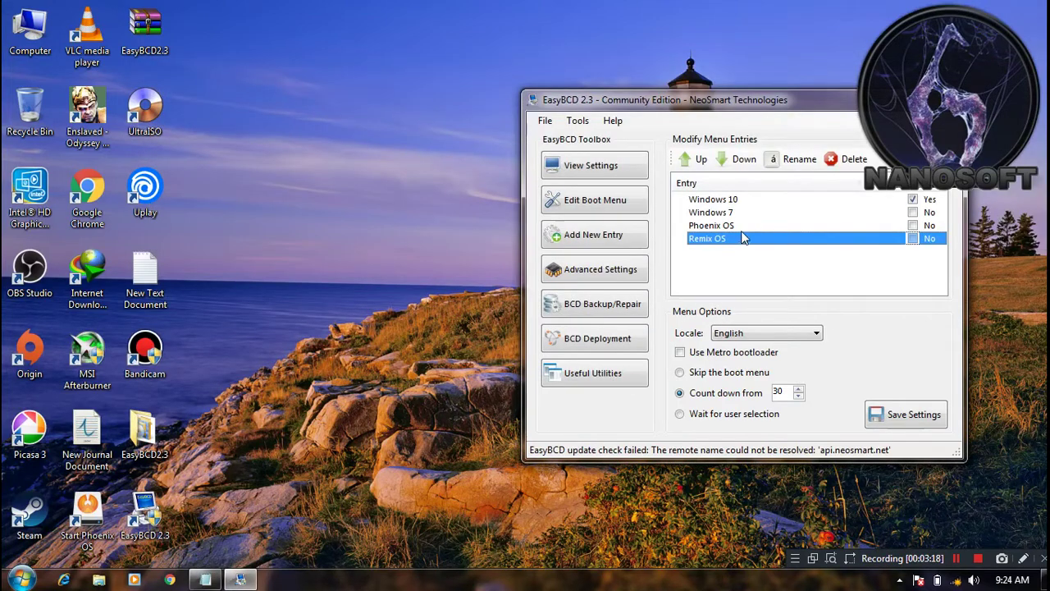
left_click(913, 237)
Return to the Notepad notes and add the lines "now i only" and "remove remix os" below "no we cotinue".
left_click(204, 580)
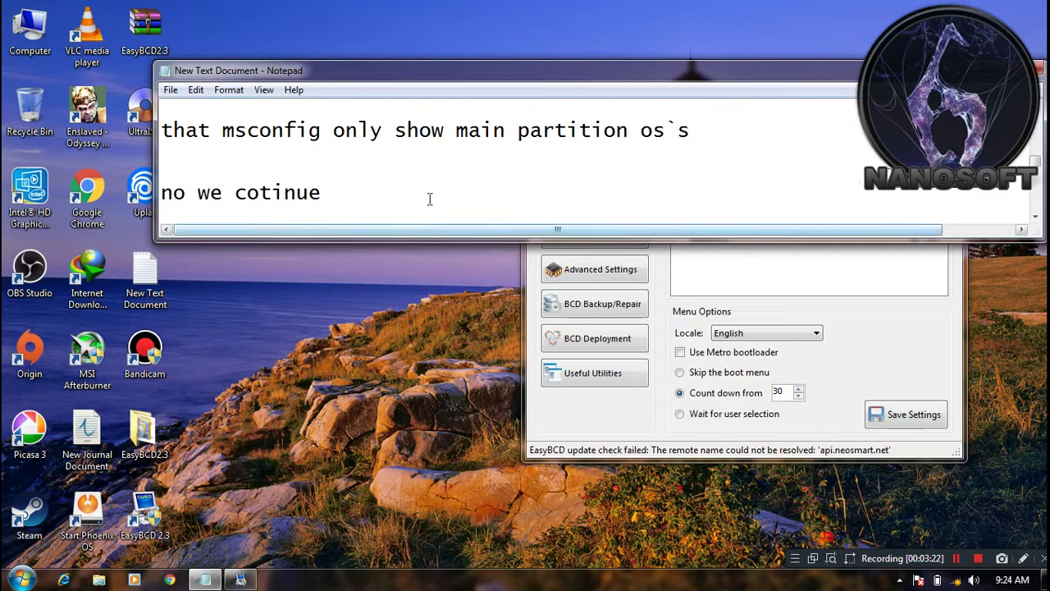
key("Return")
type("no")
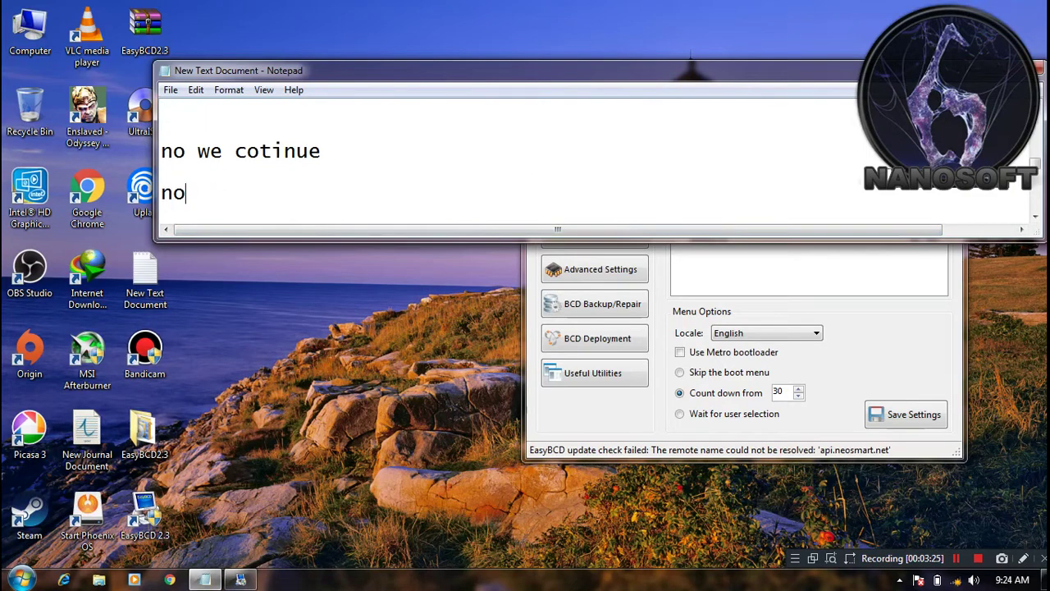
type("w i ony")
type("ly")
key("End")
key("Return")
type("re")
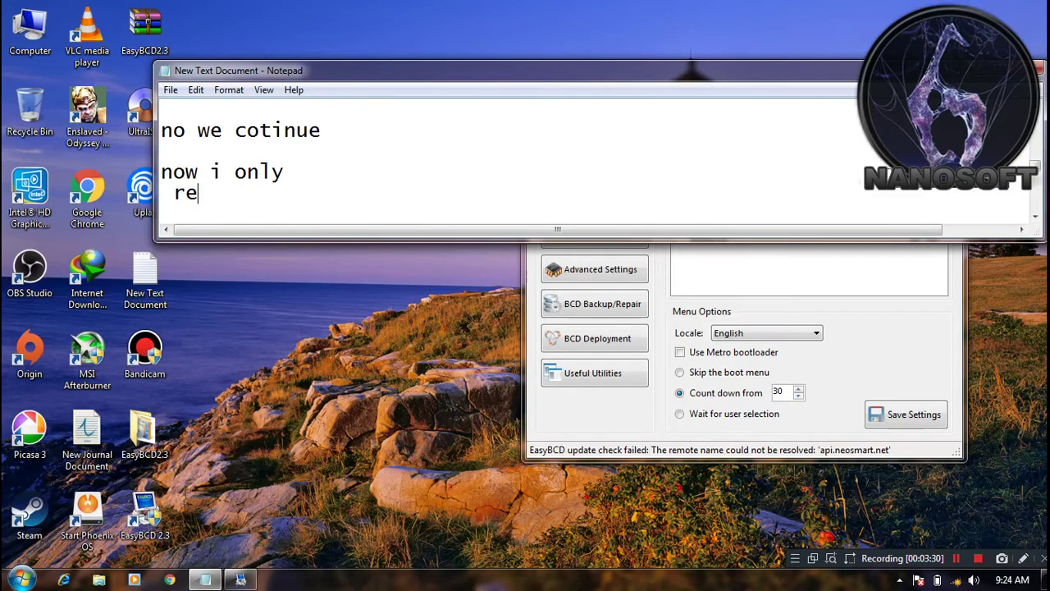
type("move remix os")
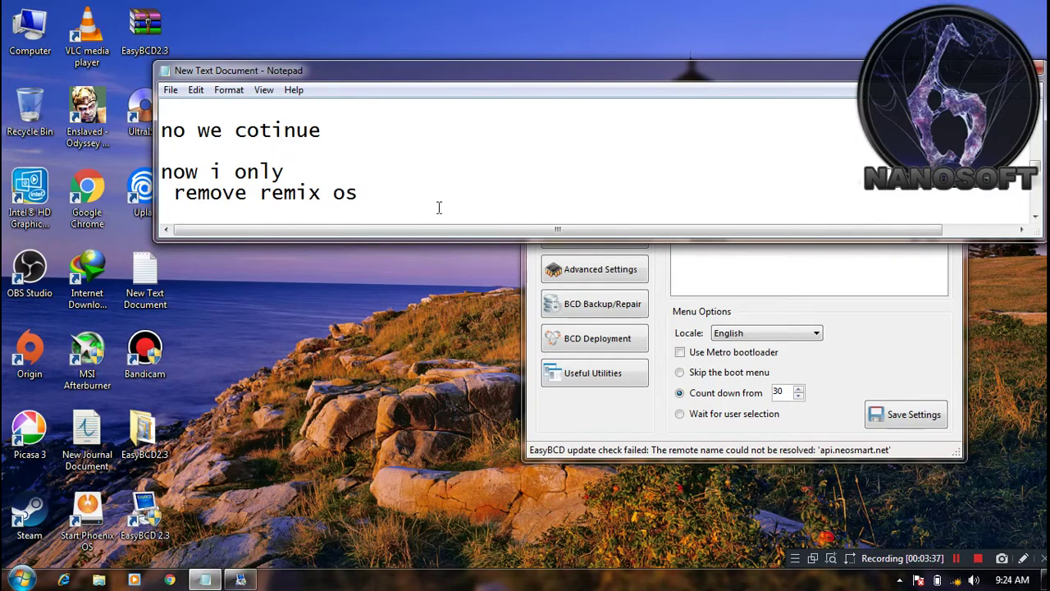
Highlight the two lines "now i only" and "remove remix os" in the notes.
left_click(399, 202)
left_click(169, 129)
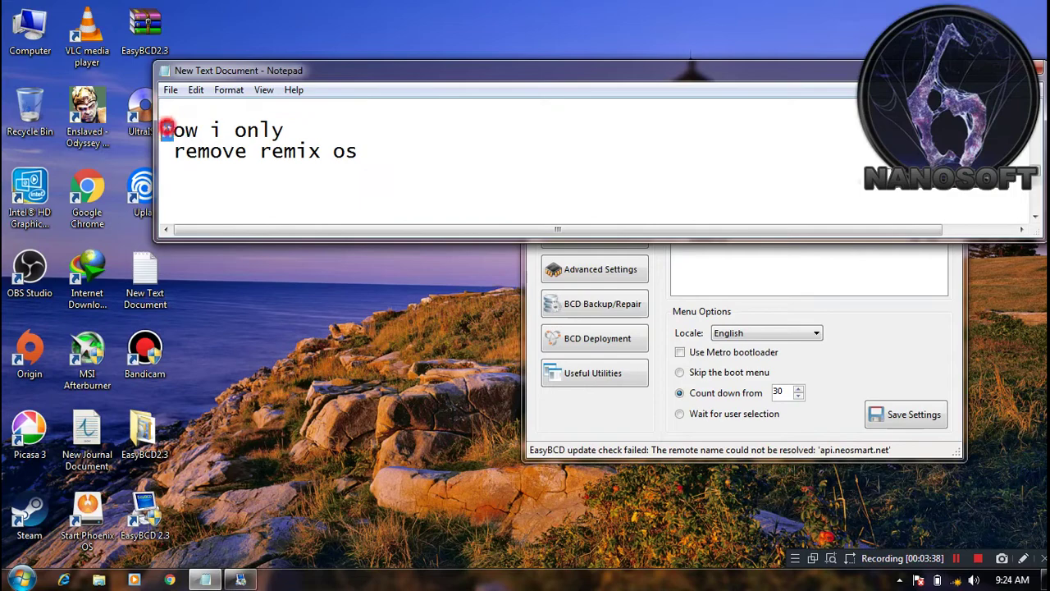
left_click(364, 155)
left_click(367, 154)
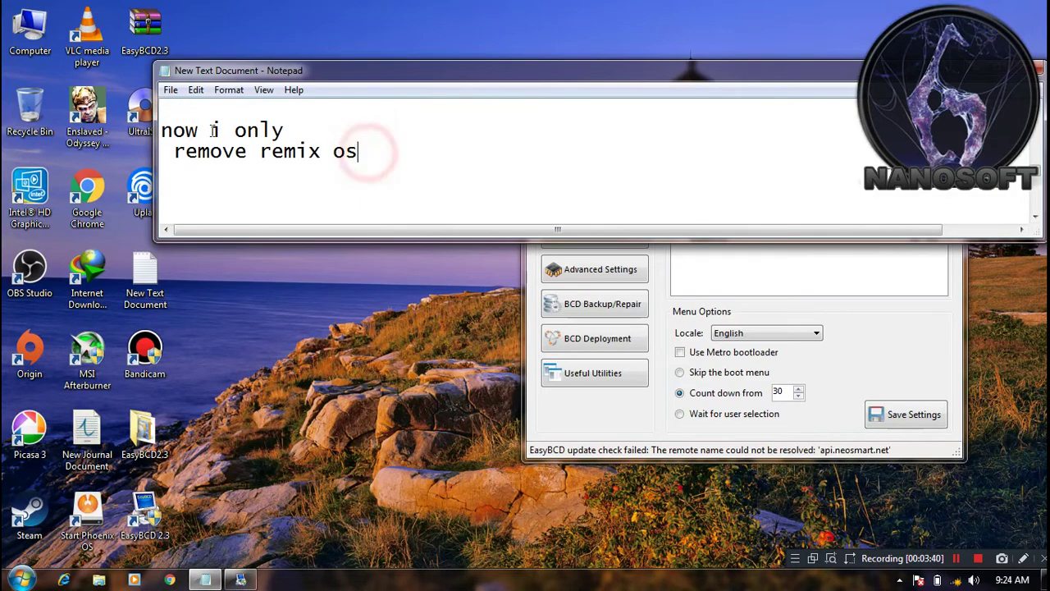
left_click(164, 128, "shift")
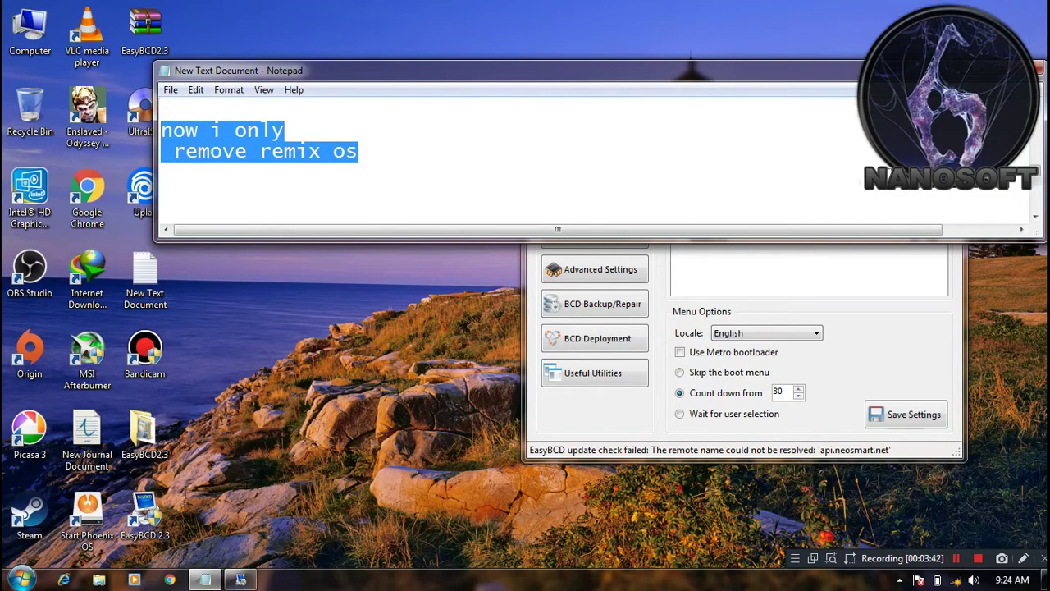
Minimize the notes, delete the Remix OS entry from the EasyBCD boot menu and confirm the deletion.
left_click(981, 70)
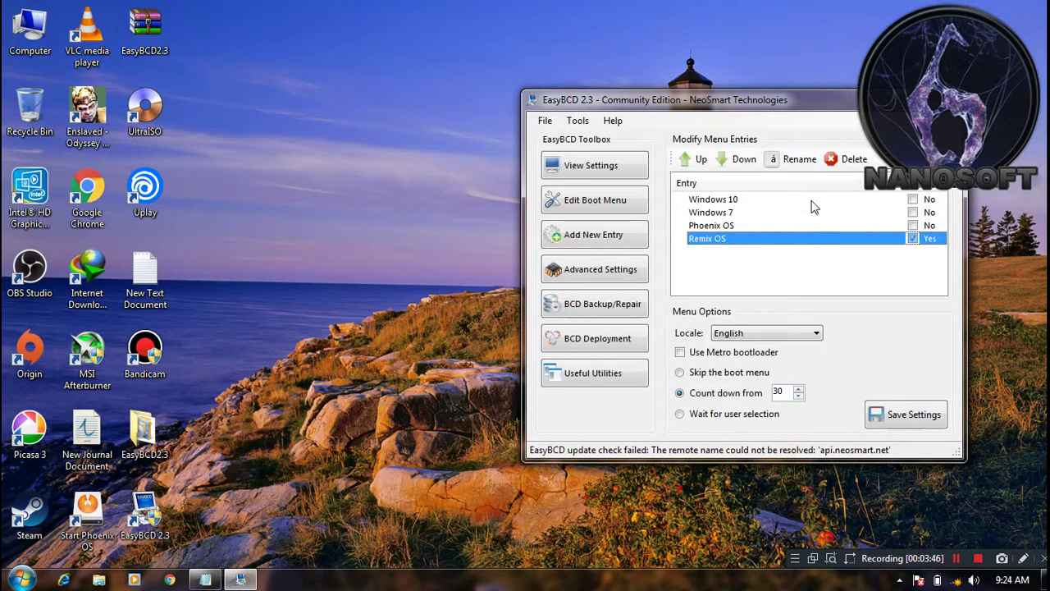
left_click(853, 159)
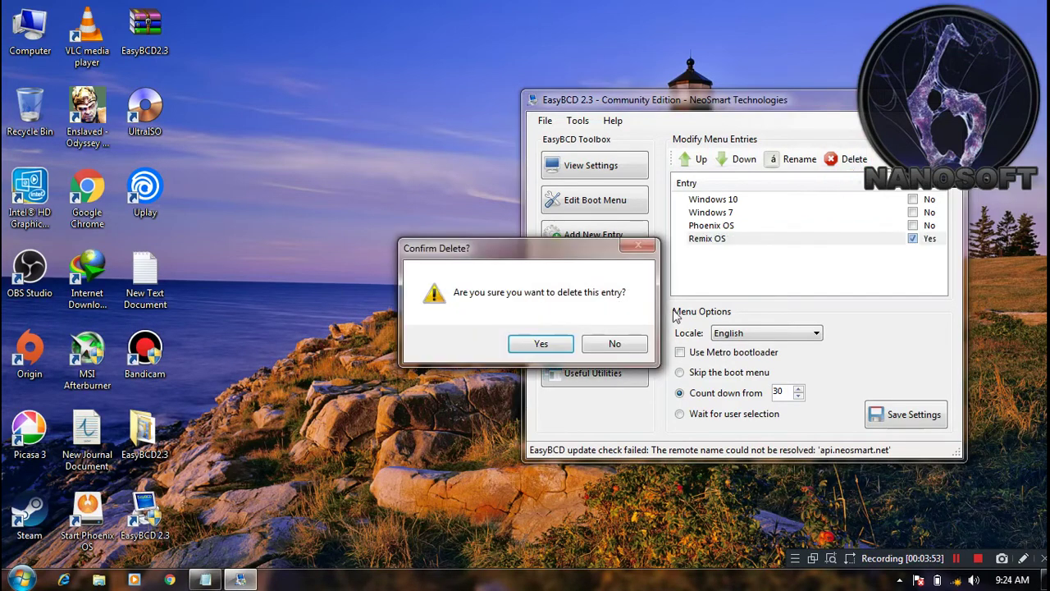
left_click(538, 340)
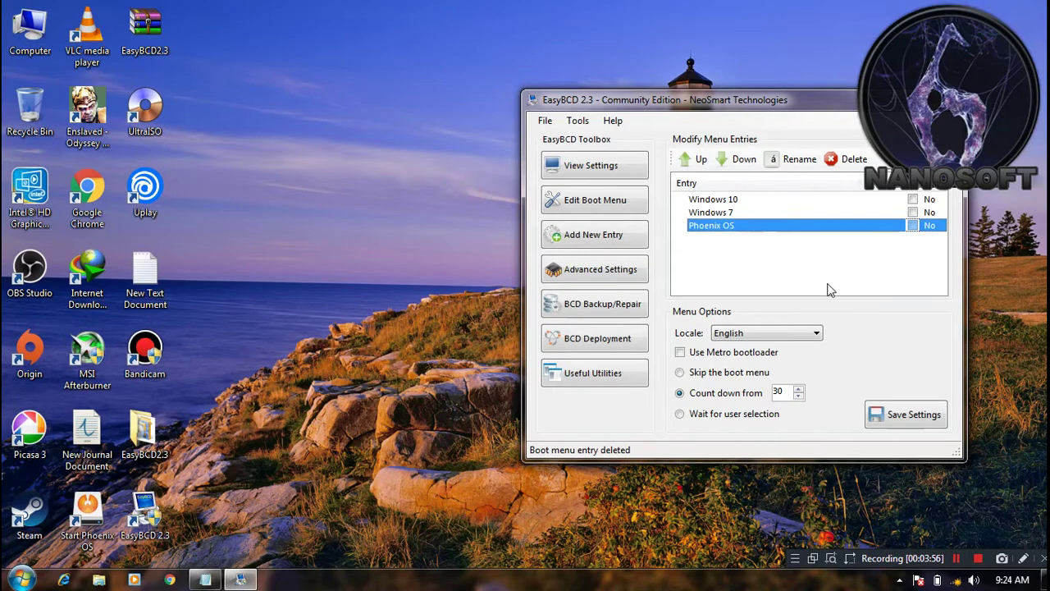
Switch to the Notepad notes and add the lines "its done !!!!" and "100% working" below the Remix OS lines, separated by blank lines.
key("alt+Tab")
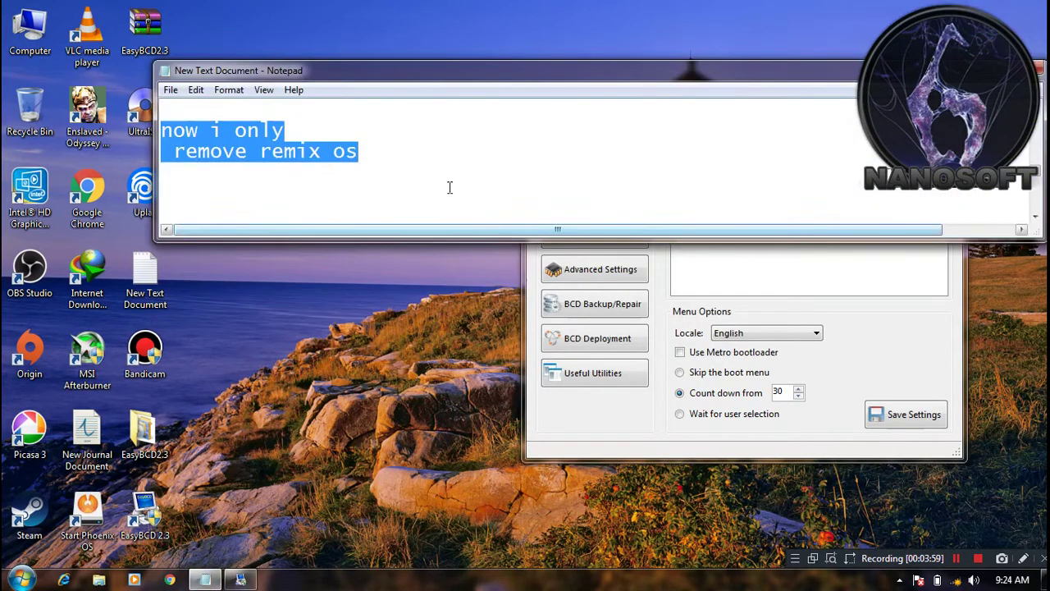
left_click(451, 184)
key("Return")
key("Return")
key("Return")
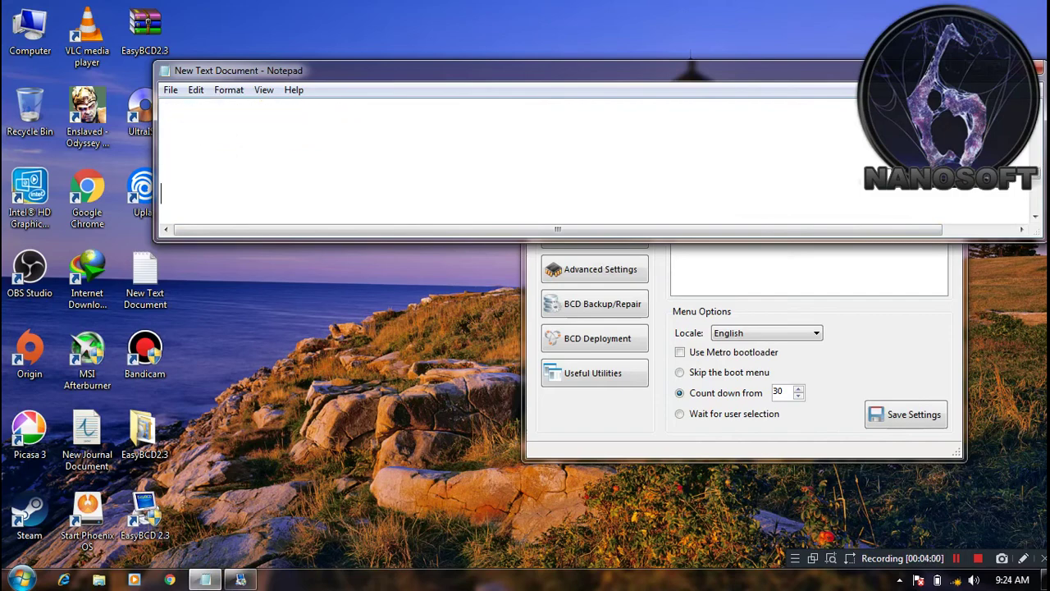
type("its don")
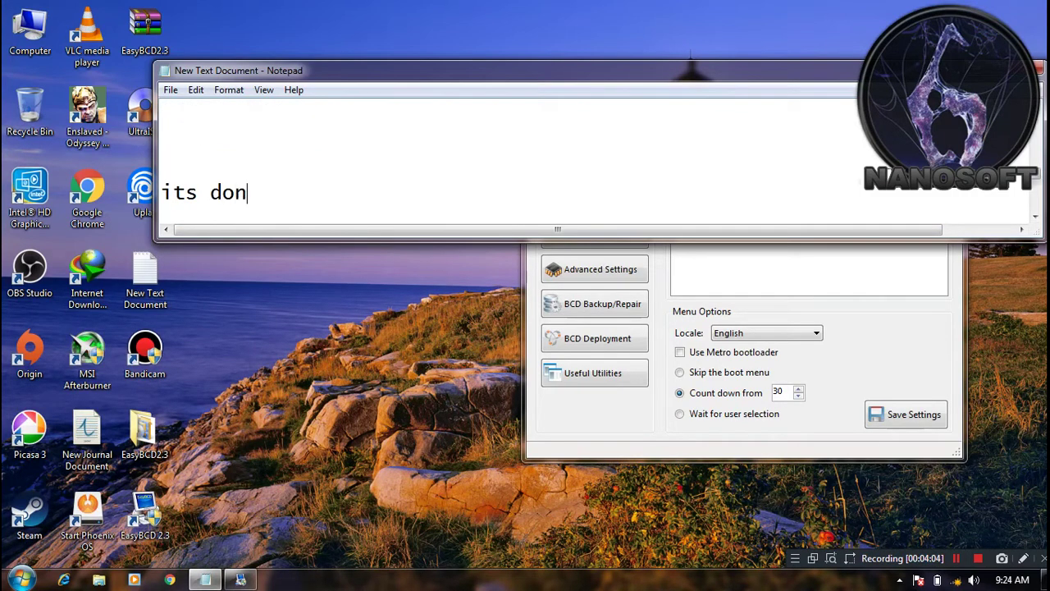
type("e !!!!")
key("Return")
key("Return")
type("100%")
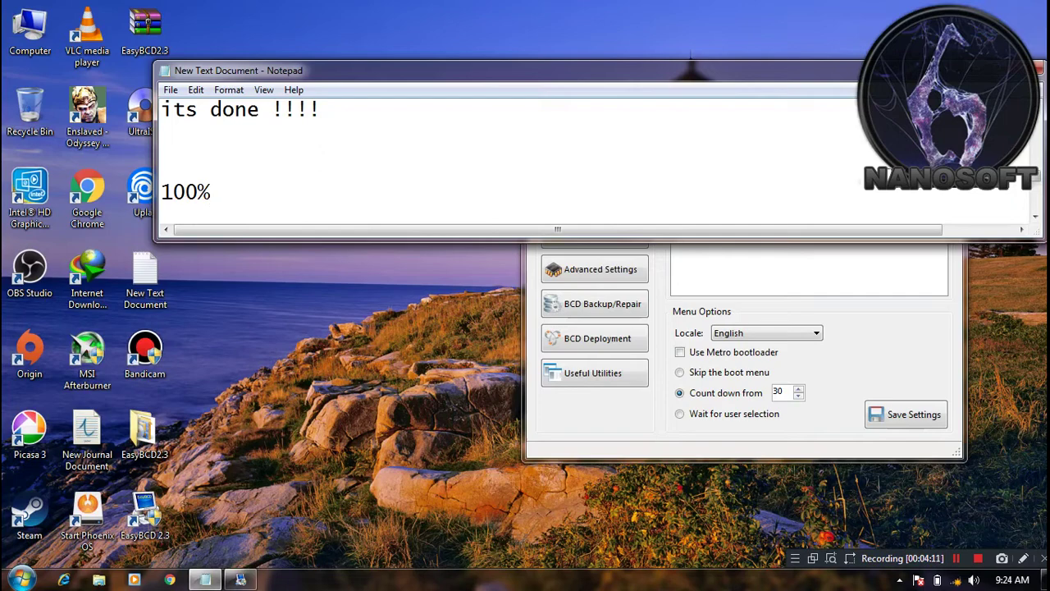
type(" working")
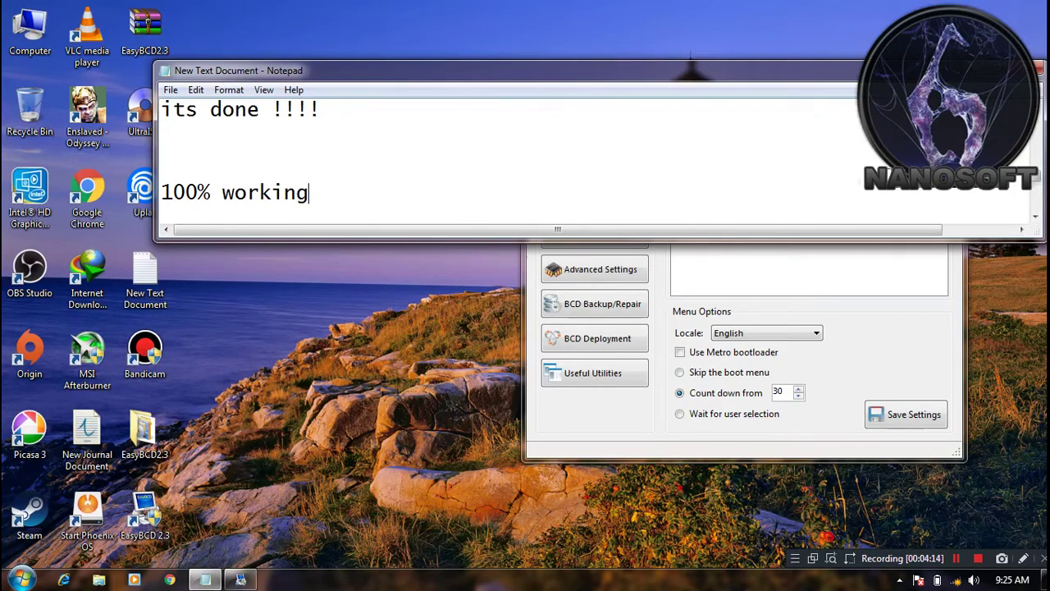
Show the author signature near the end of the notes and highlight its name line and the "from NANOSOFT" line in turn.
scroll(492, 178, "down", 3)
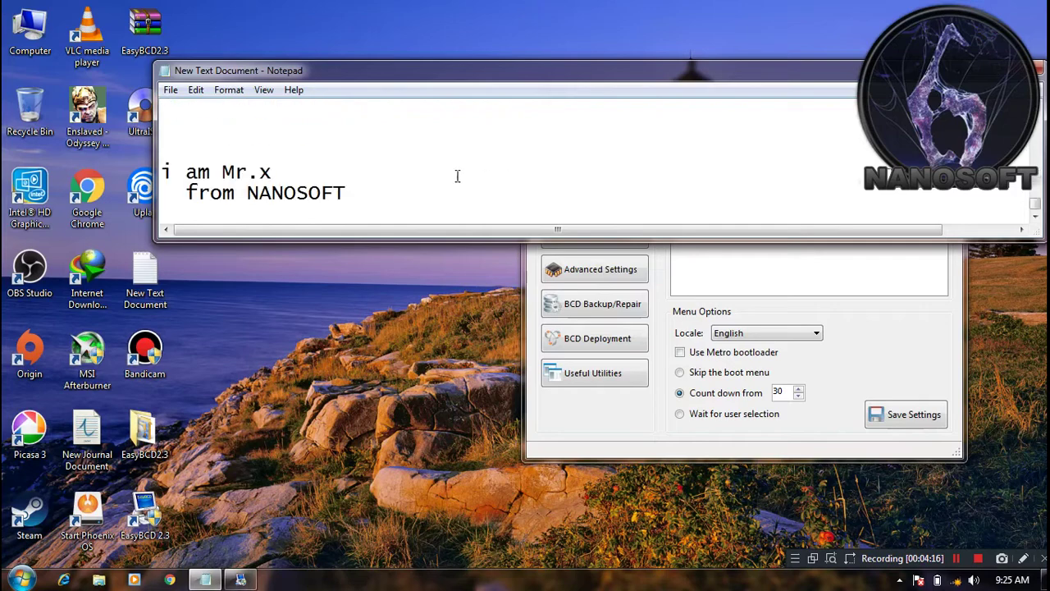
left_click(282, 167)
left_click(162, 171, "shift")
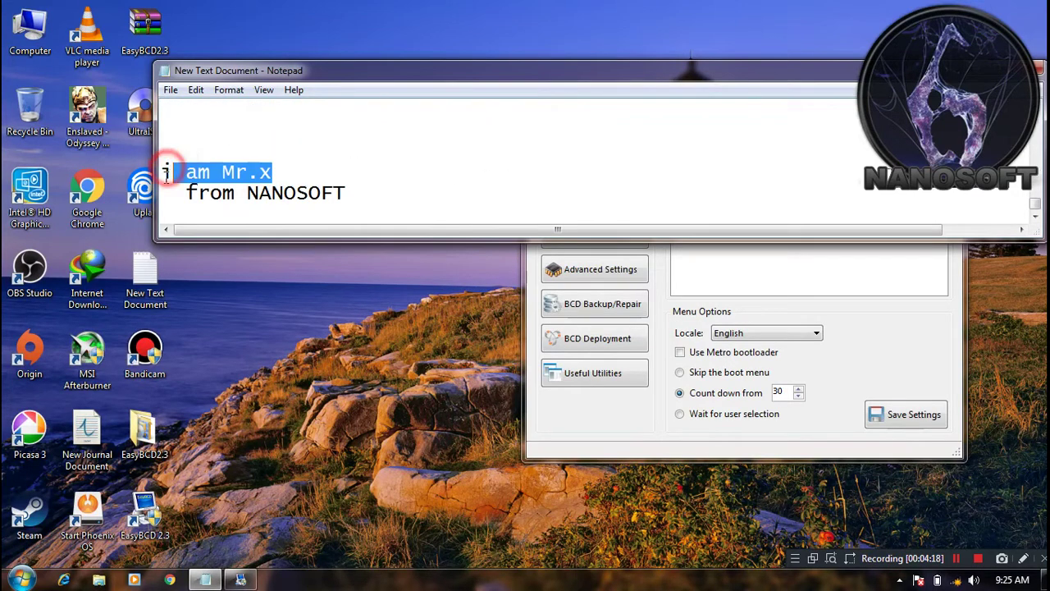
left_click_drag(187, 193, 344, 186)
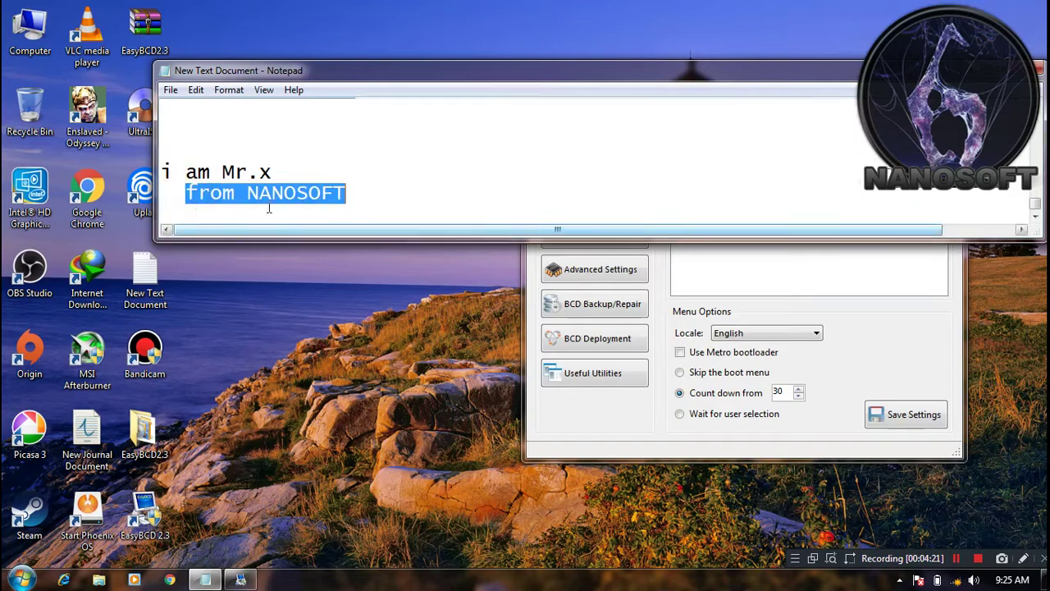
Insert blank lines below "from NANOSOFT" in the notes to start a new line of text.
left_click(374, 199)
key("Return")
key("Return")
key("Return")
key("Return")
key("Return")
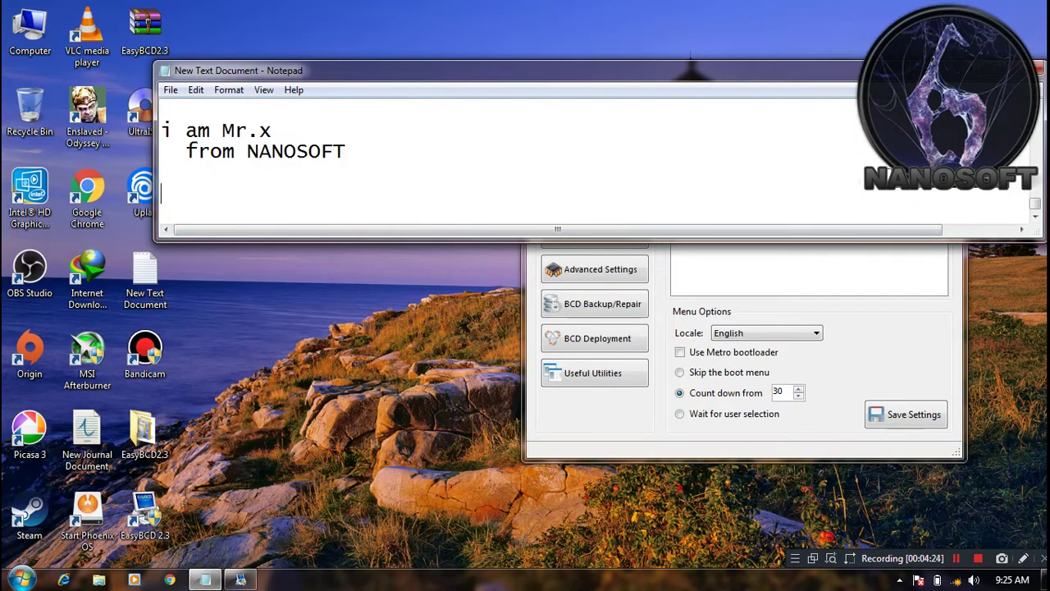